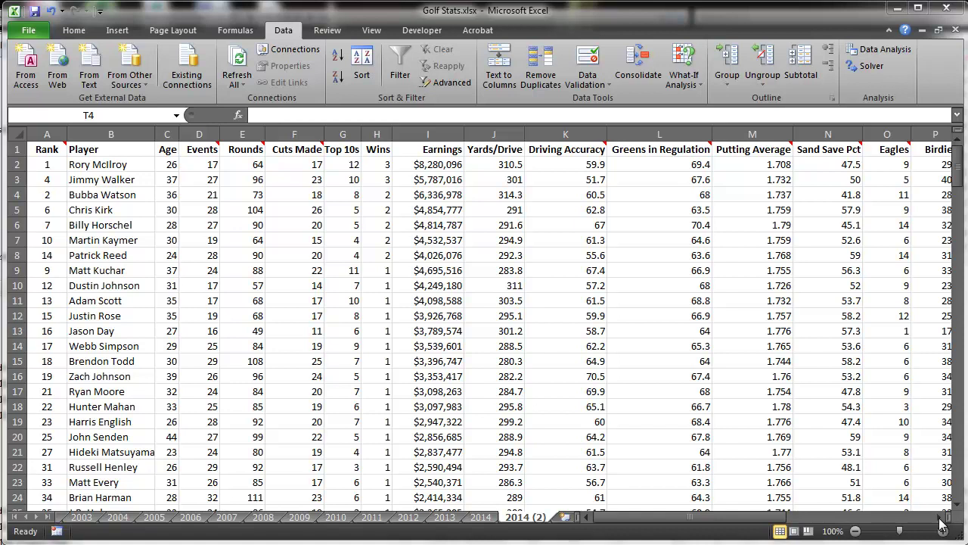
- Examine the golf stats columns across the 2014 (2) sheet and the player rows further down for missing data
{"action": "left_click", "coordinate": [940, 518]}
{"action": "left_click", "coordinate": [939, 518]}
{"action": "left_click", "coordinate": [940, 518]}
{"action": "left_click", "coordinate": [940, 518]}
{"action": "left_click", "coordinate": [939, 519]}
{"action": "left_click", "coordinate": [940, 519]}
{"action": "left_click", "coordinate": [940, 519]}
{"action": "left_click", "coordinate": [939, 519]}
{"action": "left_click_drag", "start_coordinate": [824, 516], "coordinate": [715, 511]}
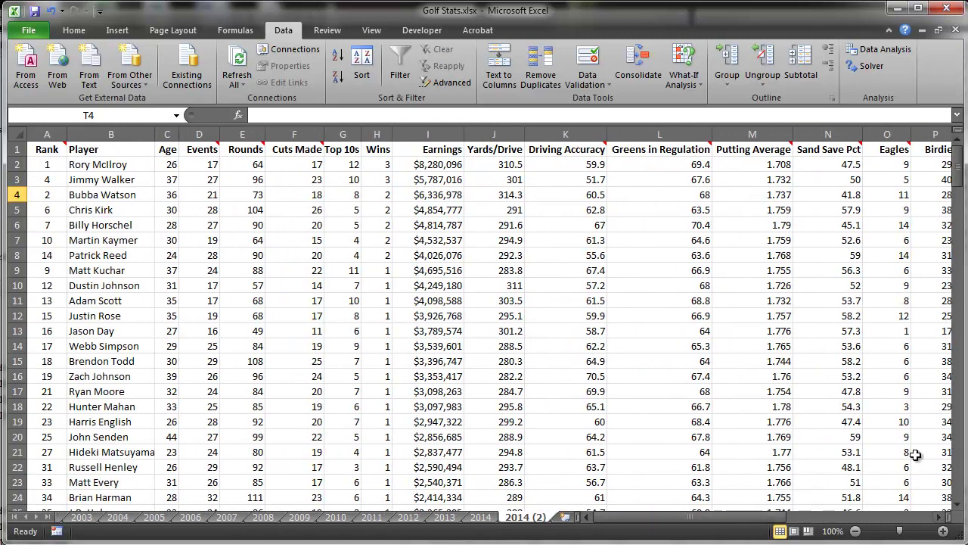
{"action": "left_click", "coordinate": [958, 441]}
{"action": "left_click", "coordinate": [958, 441]}
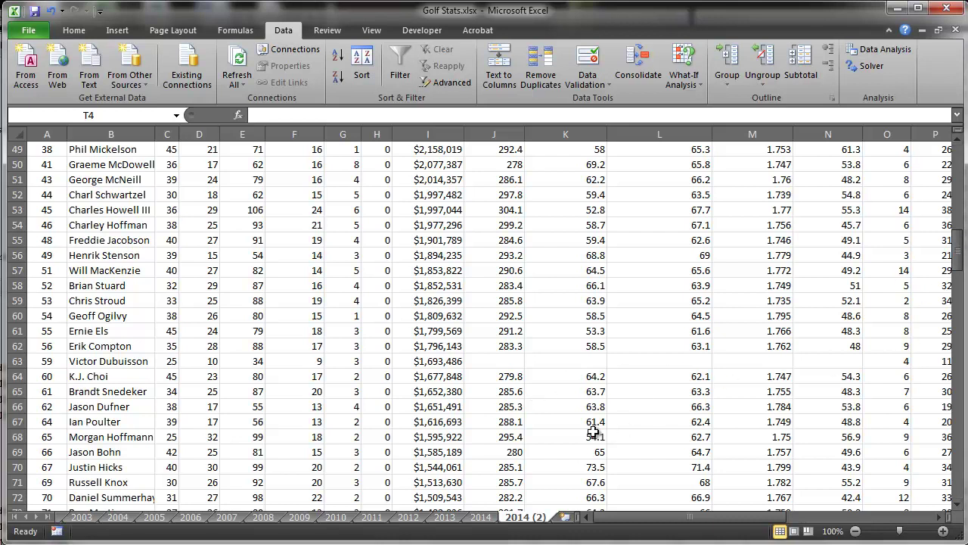
- Try to fill the blank cells J63:N63 with the values from the row above, using =J62 copied across
{"action": "left_click", "coordinate": [497, 362]}
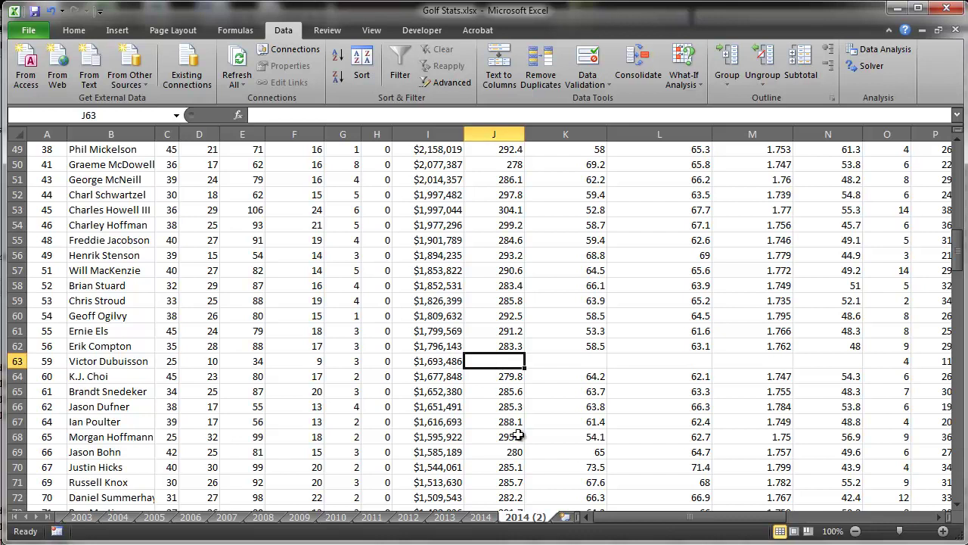
{"action": "type", "text": "="}
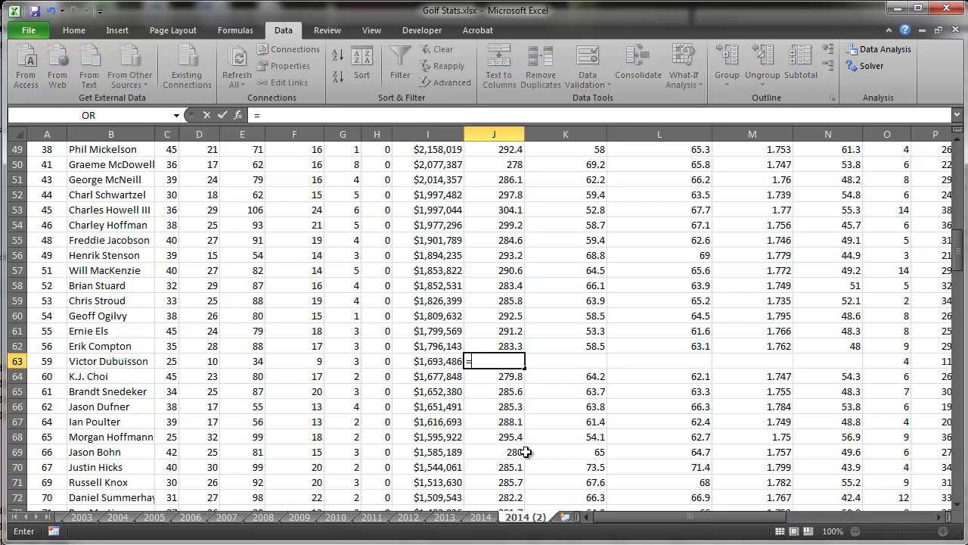
{"action": "left_click", "coordinate": [492, 349]}
{"action": "key", "text": "Return"}
{"action": "left_click", "coordinate": [508, 361]}
{"action": "left_click_drag", "start_coordinate": [519, 363], "coordinate": [848, 379]}
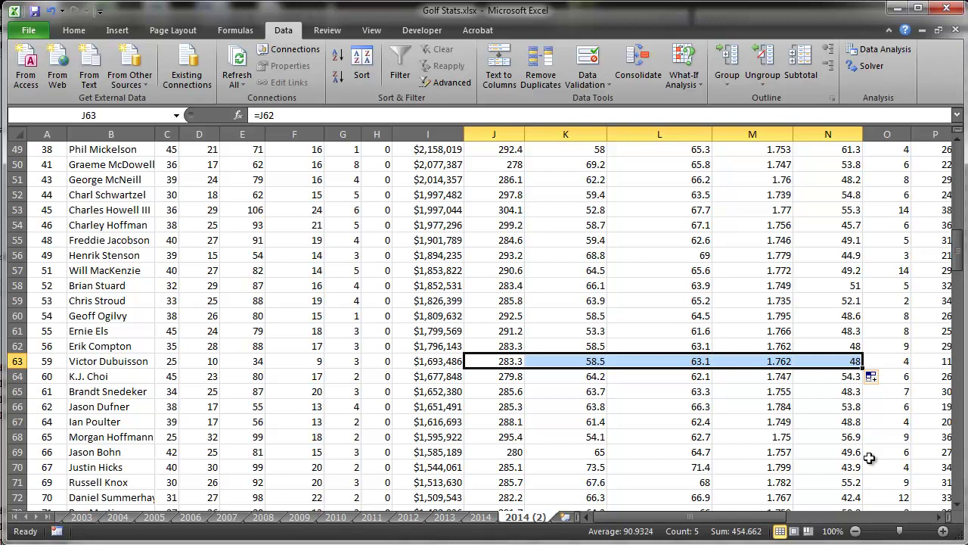
{"action": "key", "text": "ctrl+z"}
{"action": "key", "text": "ctrl+z"}
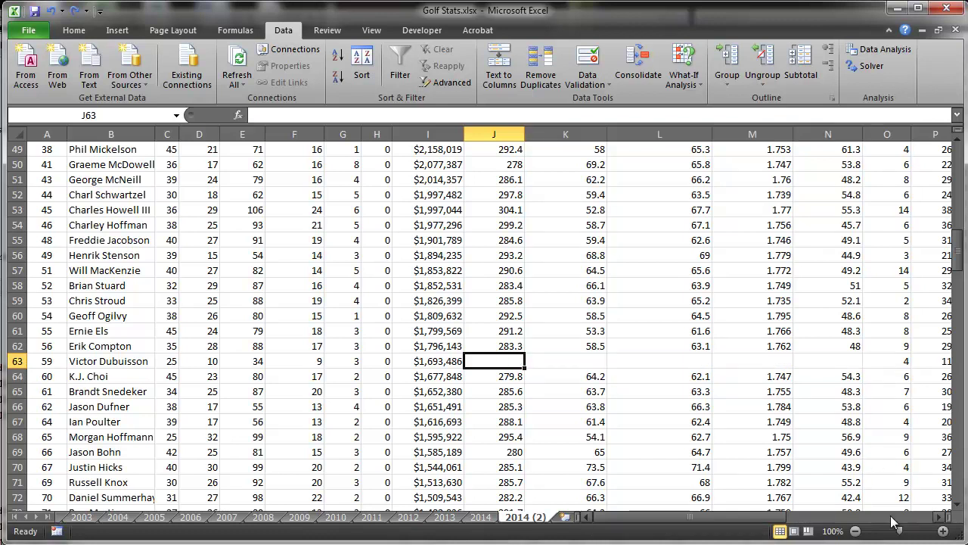
- Open the Correlation tool from the data analysis tools
{"action": "left_click_drag", "start_coordinate": [957, 254], "coordinate": [949, 155]}
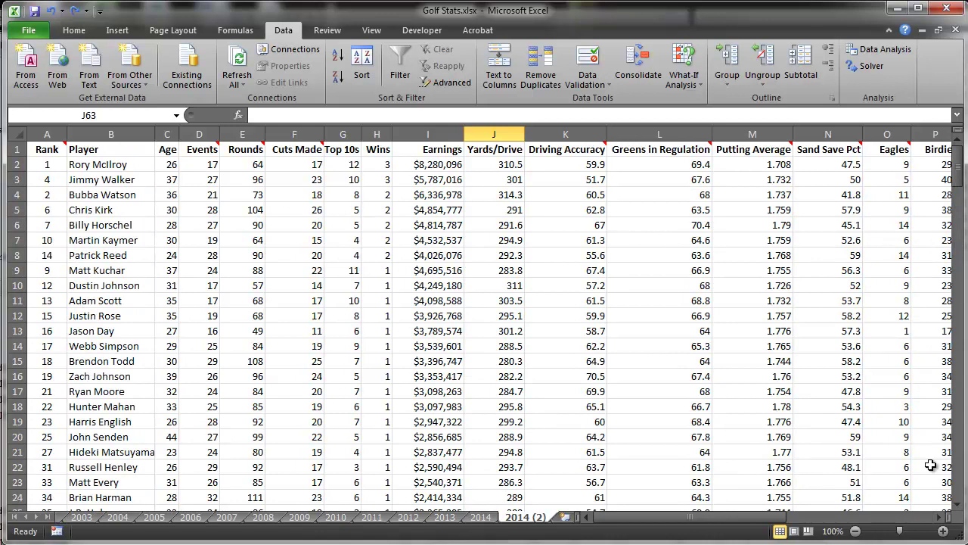
{"action": "left_click", "coordinate": [941, 517]}
{"action": "left_click", "coordinate": [941, 518]}
{"action": "left_click", "coordinate": [942, 518]}
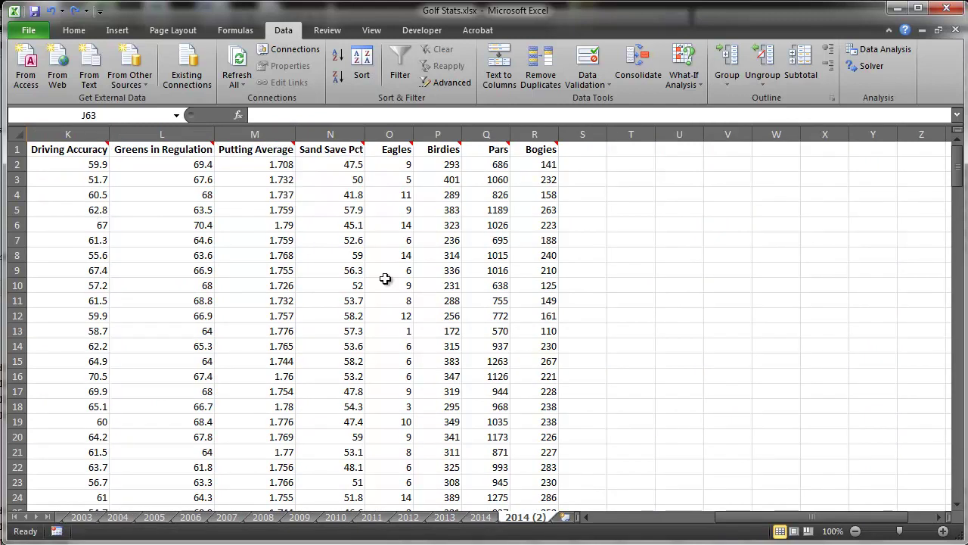
{"action": "left_click_drag", "start_coordinate": [739, 516], "coordinate": [720, 517]}
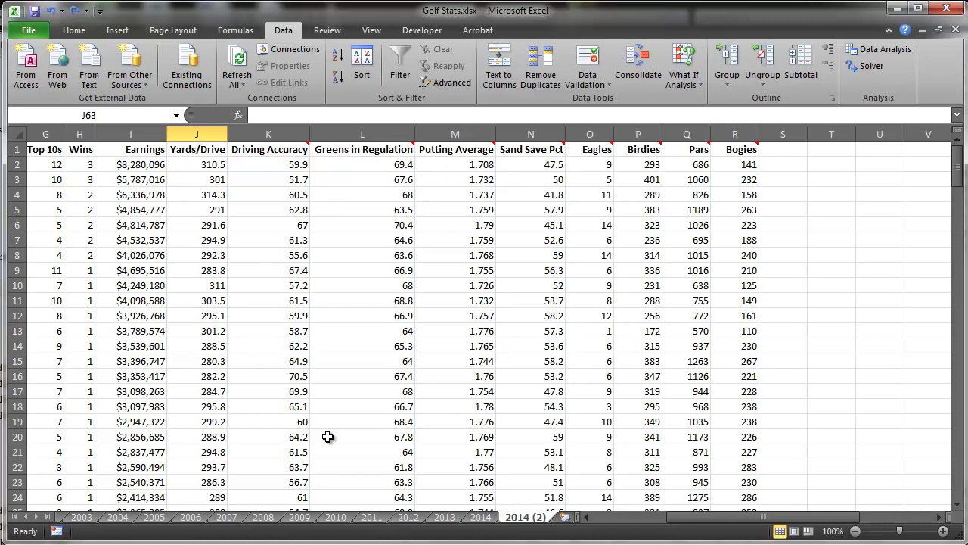
{"action": "left_click_drag", "start_coordinate": [831, 522], "coordinate": [879, 520]}
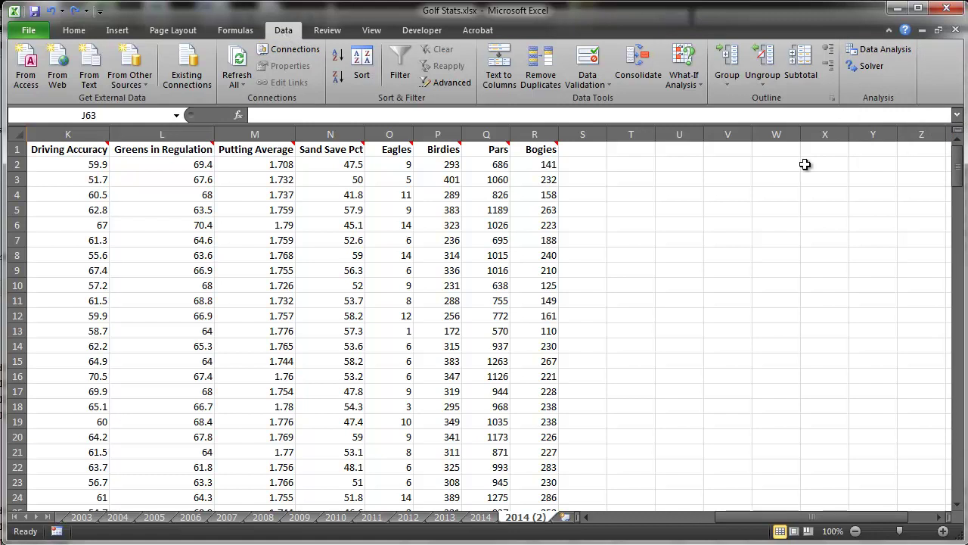
{"action": "left_click", "coordinate": [882, 52]}
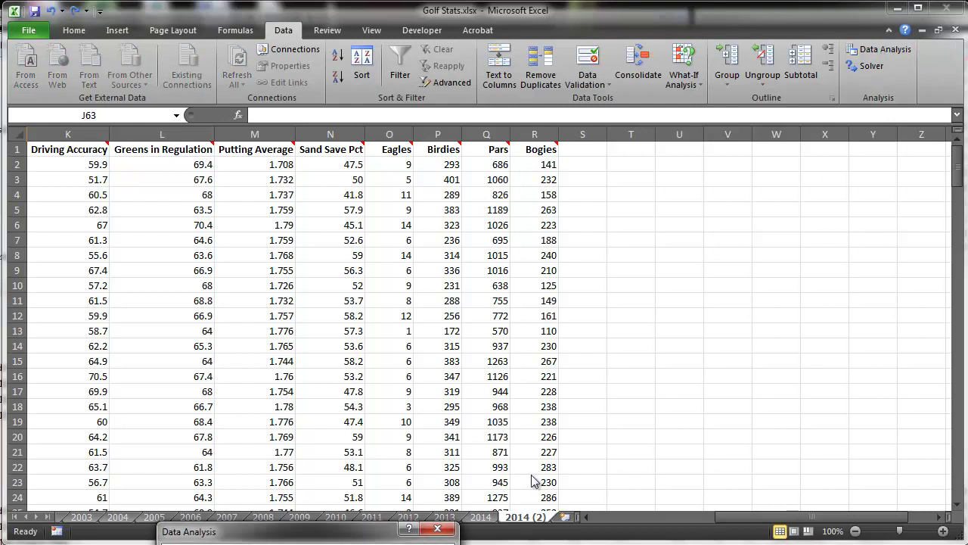
{"action": "left_click_drag", "start_coordinate": [309, 538], "coordinate": [398, 257]}
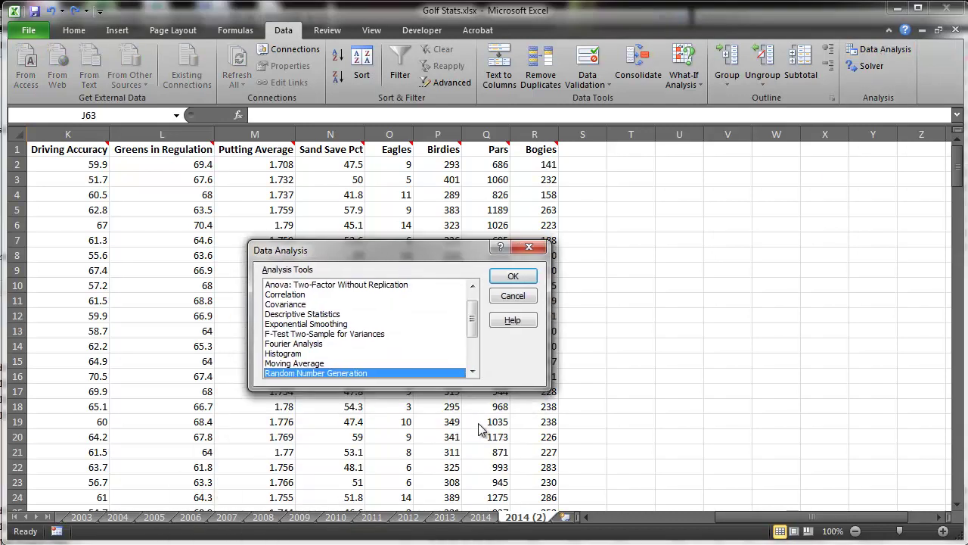
{"action": "left_click", "coordinate": [285, 295]}
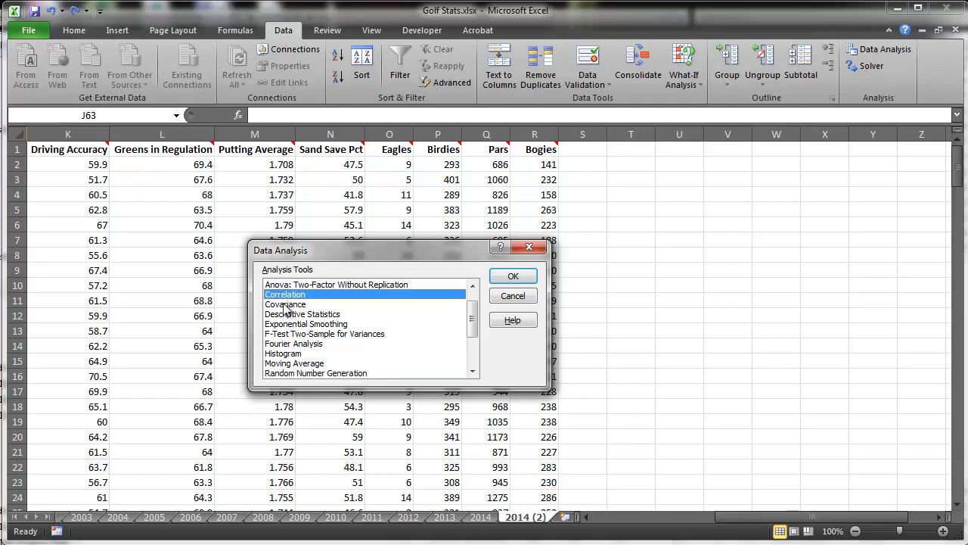
{"action": "left_click", "coordinate": [510, 278]}
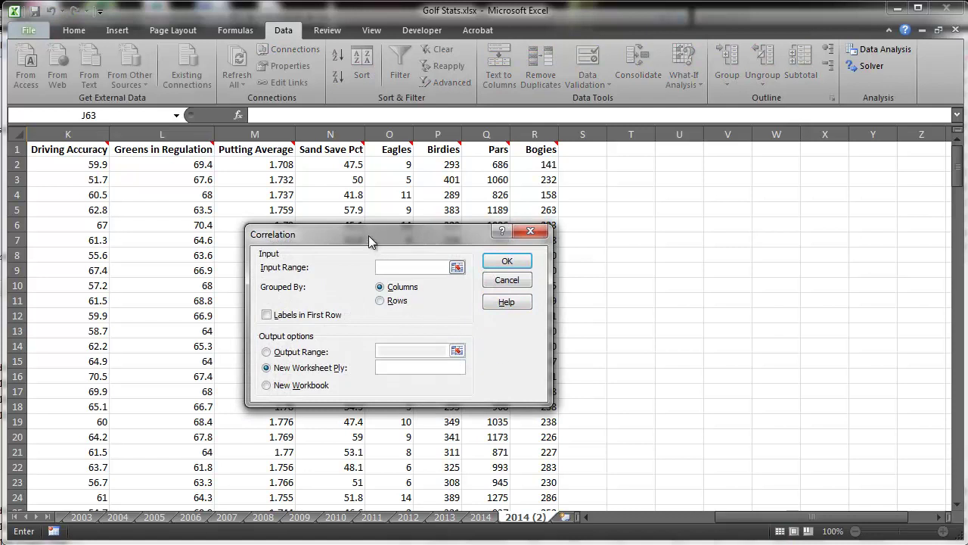
- Set the correlation input range to $I$1:$M$62, covering Earnings through Putting Average, with labels in the first row
{"action": "left_click_drag", "start_coordinate": [371, 242], "coordinate": [495, 252]}
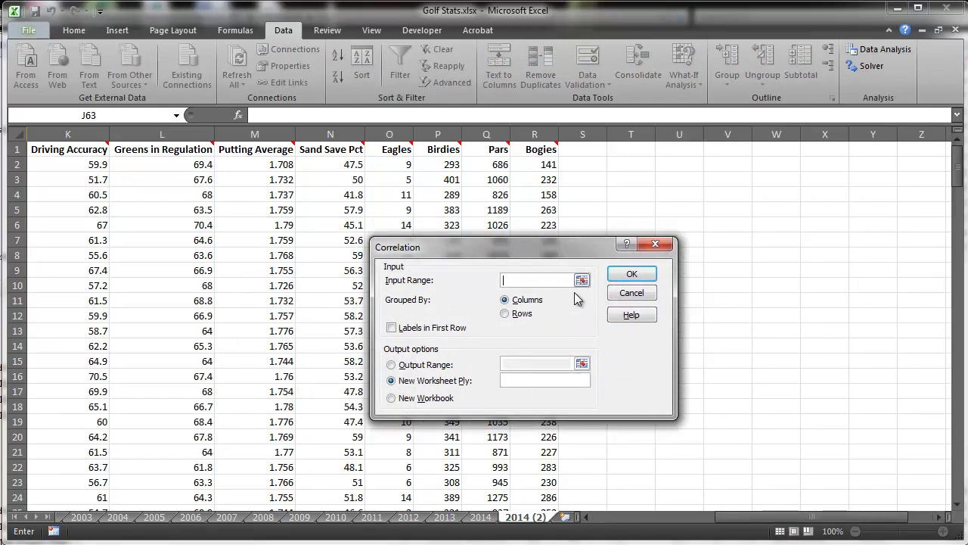
{"action": "left_click_drag", "start_coordinate": [749, 518], "coordinate": [709, 519]}
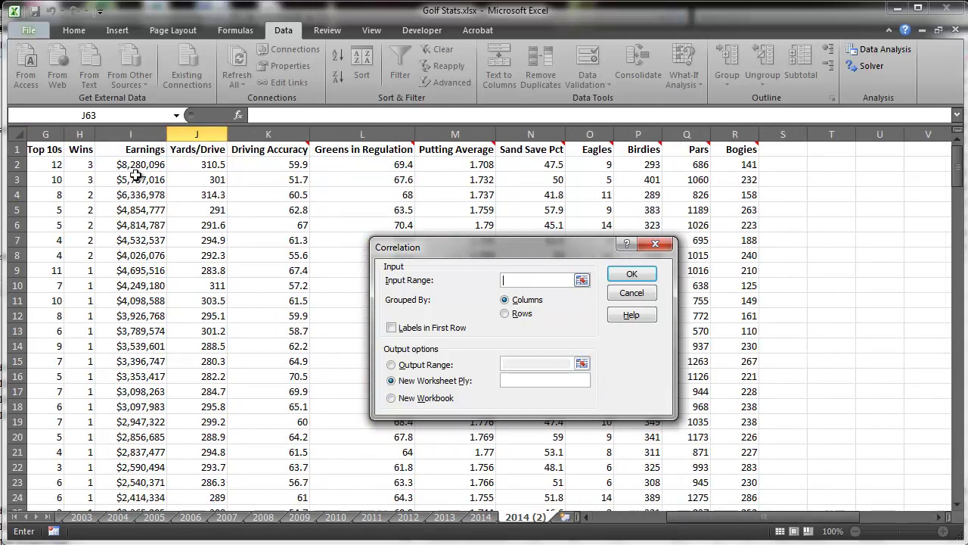
{"action": "left_click_drag", "start_coordinate": [136, 152], "coordinate": [432, 275]}
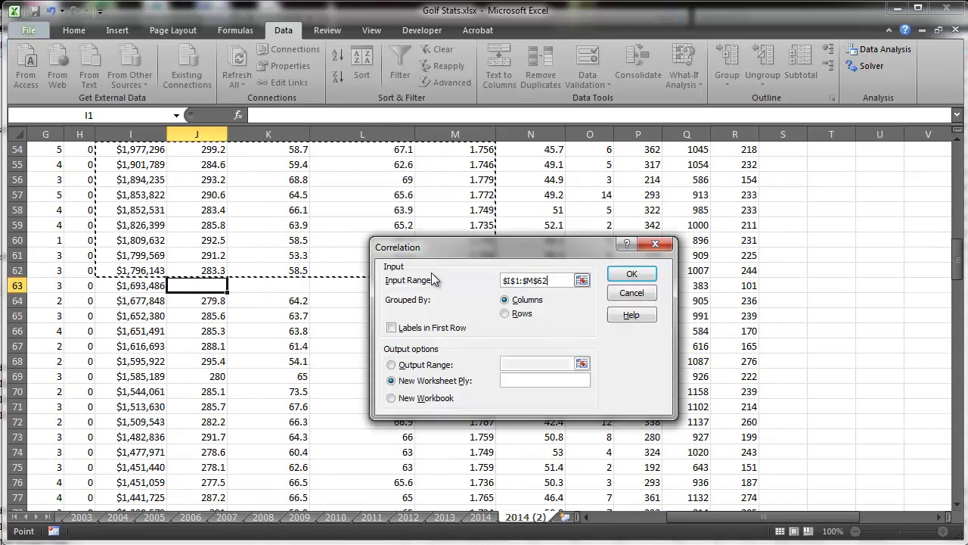
{"action": "left_click", "coordinate": [392, 328]}
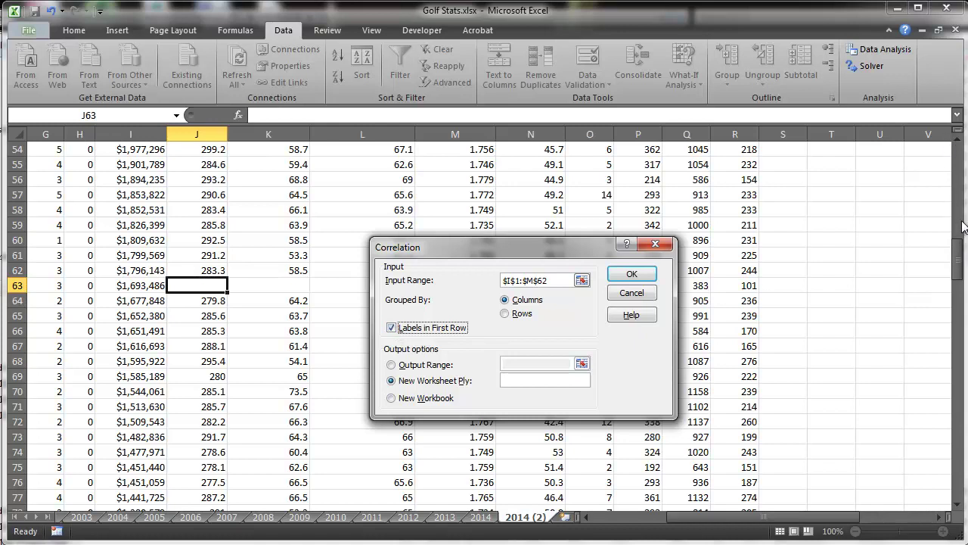
- Output the correlation matrix on the same sheet starting at cell T2, and widen column T for its row labels
{"action": "left_click", "coordinate": [392, 365]}
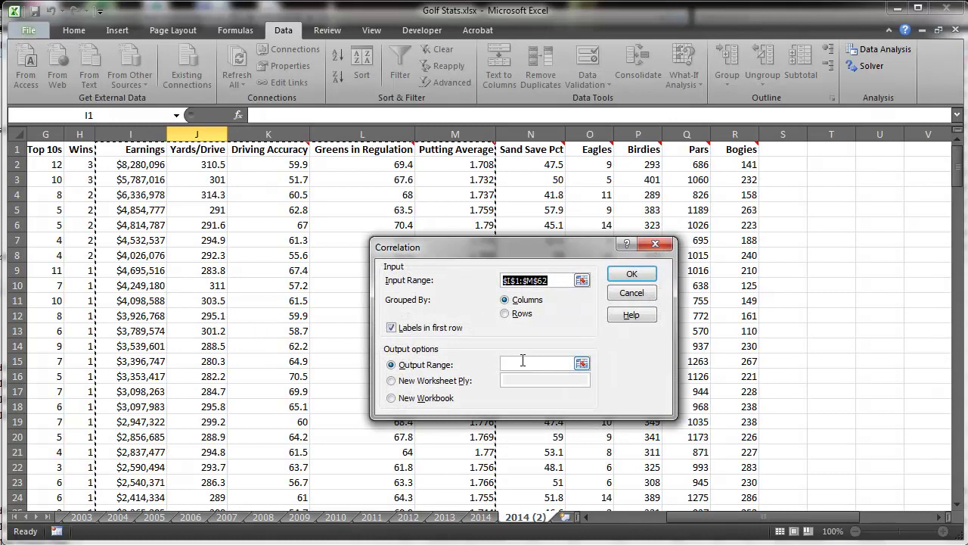
{"action": "left_click", "coordinate": [515, 361]}
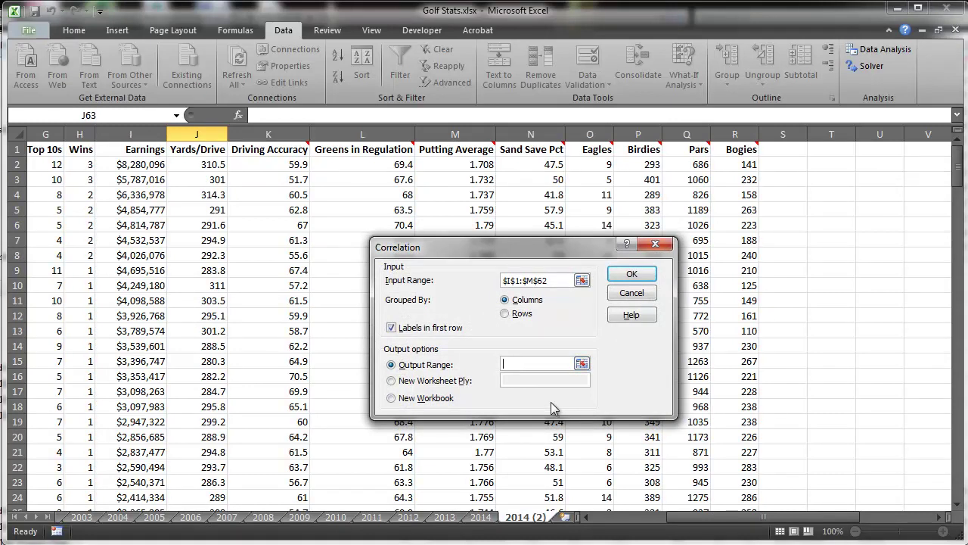
{"action": "left_click", "coordinate": [830, 166]}
{"action": "left_click", "coordinate": [629, 272]}
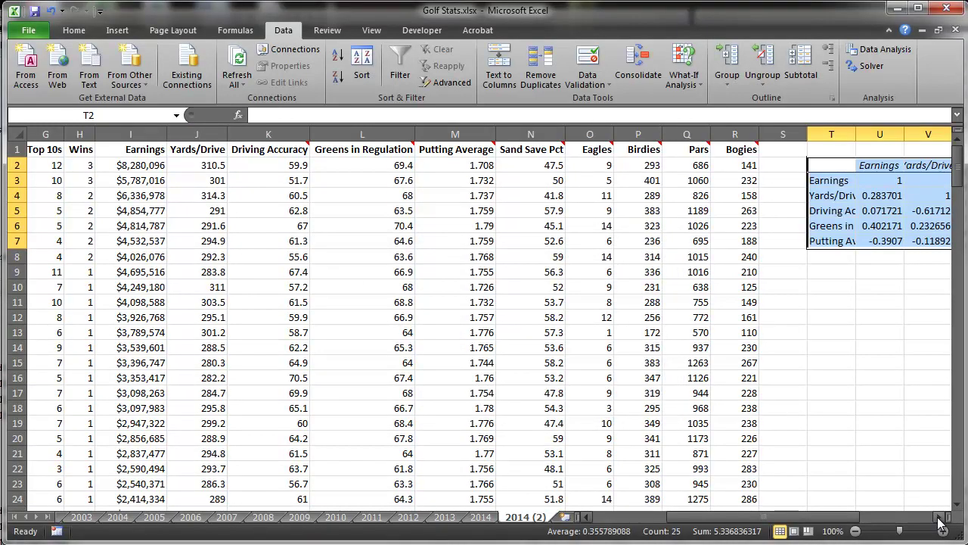
{"action": "left_click", "coordinate": [941, 522]}
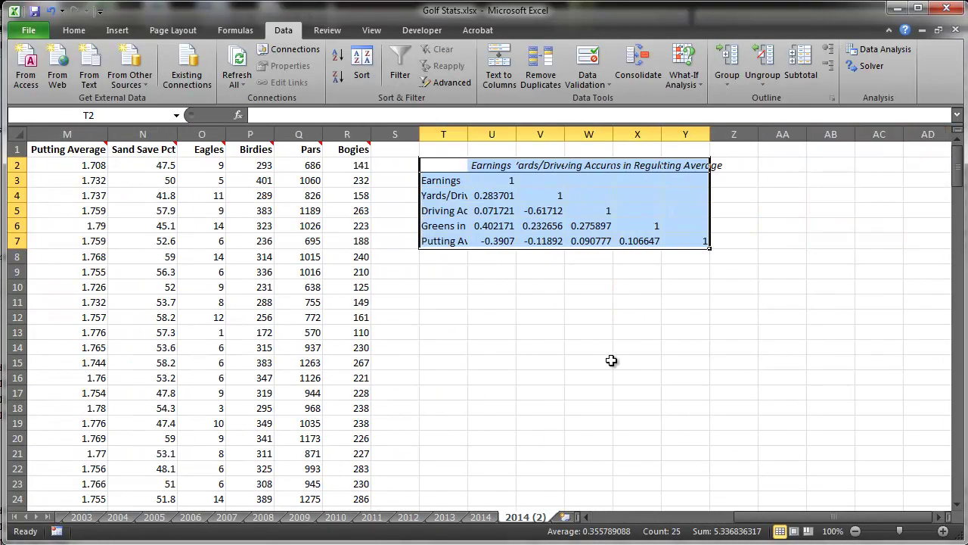
{"action": "left_click_drag", "start_coordinate": [468, 135], "coordinate": [518, 134]}
- Format the correlation values in U3:Y7 to two decimal places
{"action": "left_click_drag", "start_coordinate": [540, 180], "coordinate": [730, 245]}
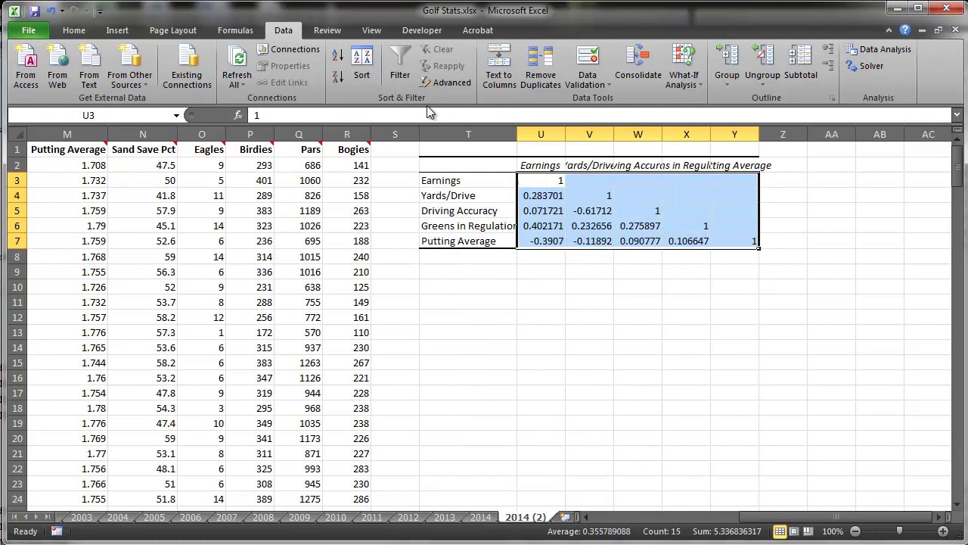
{"action": "left_click", "coordinate": [75, 31]}
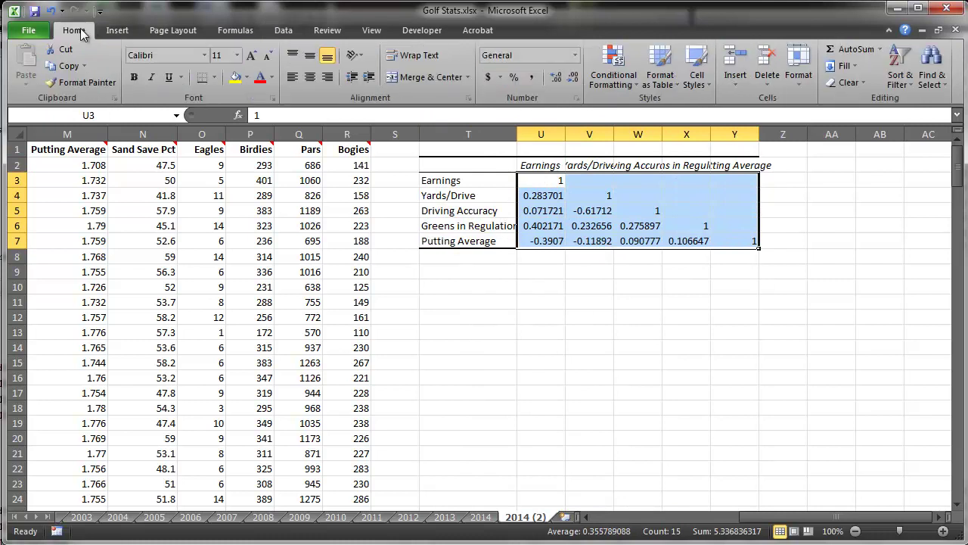
{"action": "left_click", "coordinate": [572, 78]}
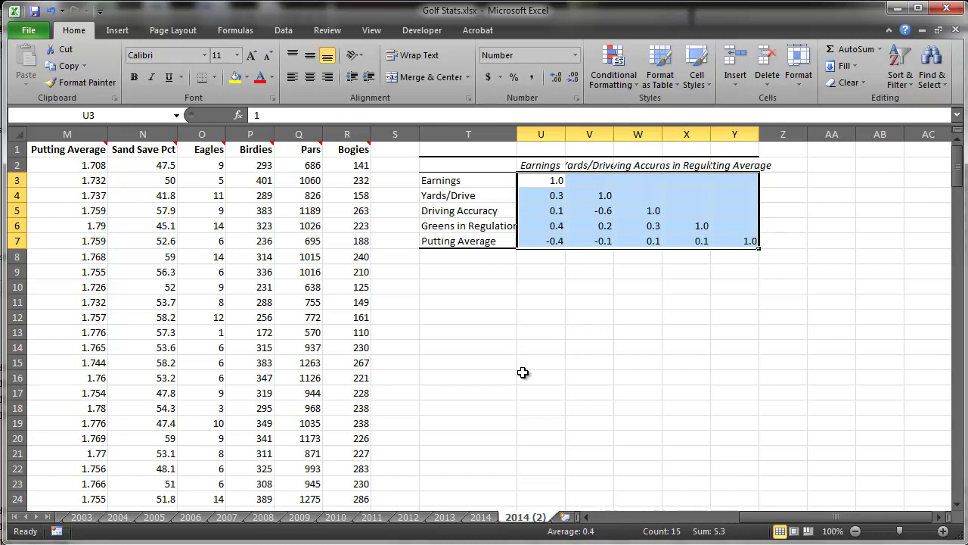
{"action": "left_click", "coordinate": [573, 78]}
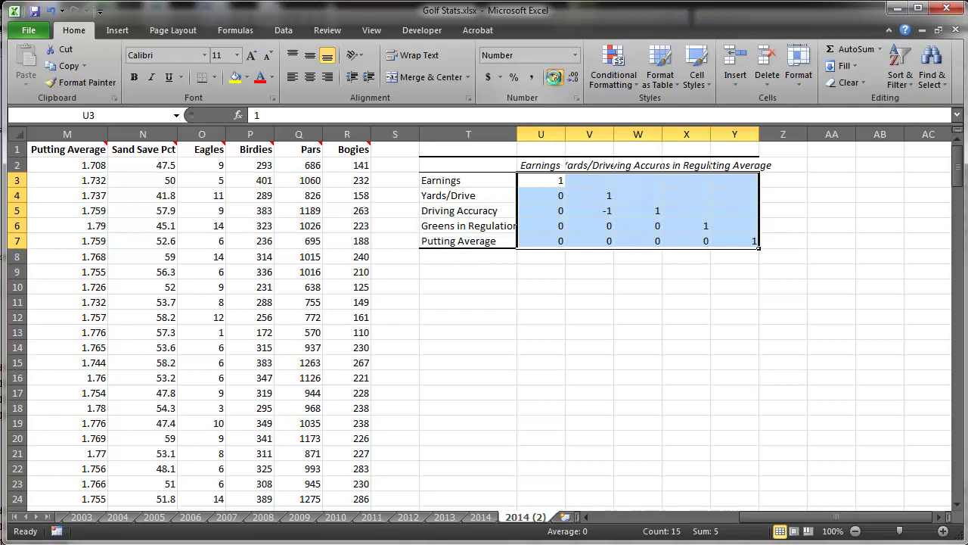
{"action": "left_click", "coordinate": [554, 79]}
{"action": "left_click", "coordinate": [555, 79]}
{"action": "left_click", "coordinate": [555, 78]}
{"action": "left_click", "coordinate": [555, 79]}
{"action": "left_click", "coordinate": [554, 79]}
{"action": "left_click", "coordinate": [555, 79]}
{"action": "left_click", "coordinate": [554, 79]}
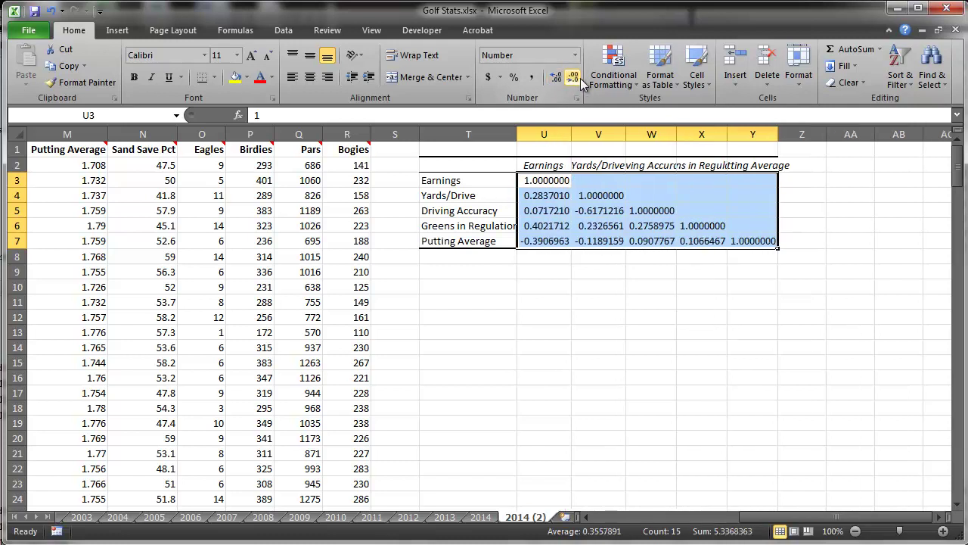
{"action": "left_click", "coordinate": [574, 79]}
{"action": "left_click", "coordinate": [575, 78]}
{"action": "left_click", "coordinate": [575, 79]}
{"action": "left_click", "coordinate": [574, 78]}
{"action": "left_click", "coordinate": [574, 78]}
{"action": "left_click", "coordinate": [574, 79]}
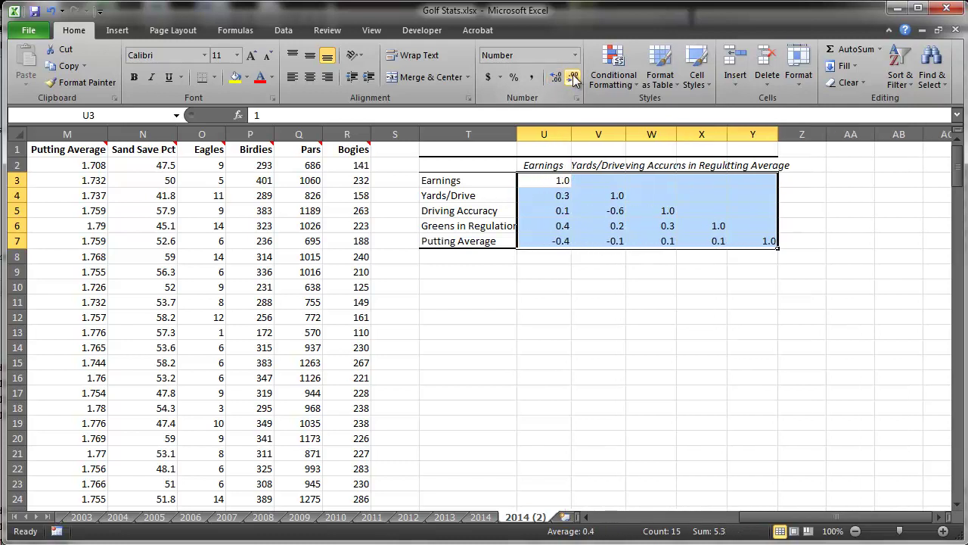
{"action": "left_click", "coordinate": [561, 79]}
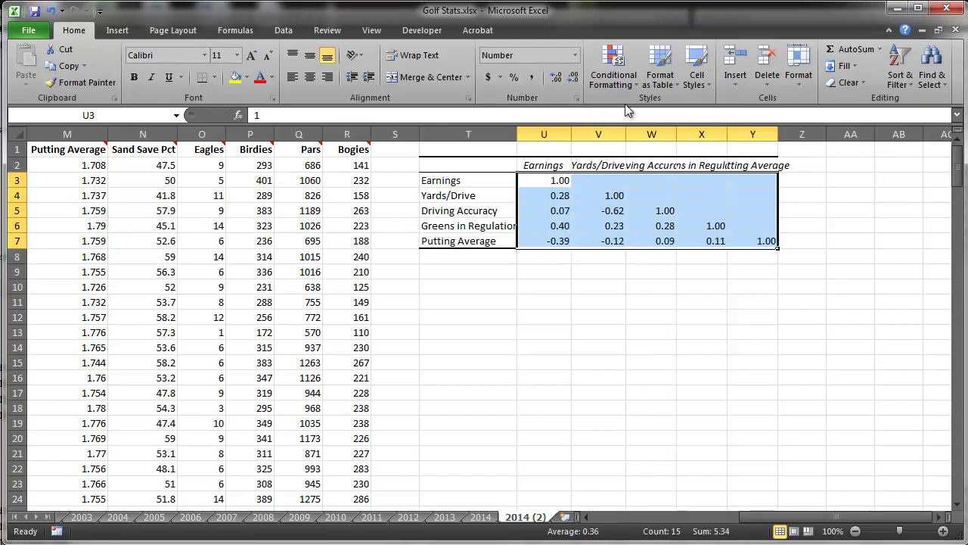
- Apply the Green-Yellow-Red color scale conditional formatting to the correlation values in U3:Y7
{"action": "left_click", "coordinate": [611, 64]}
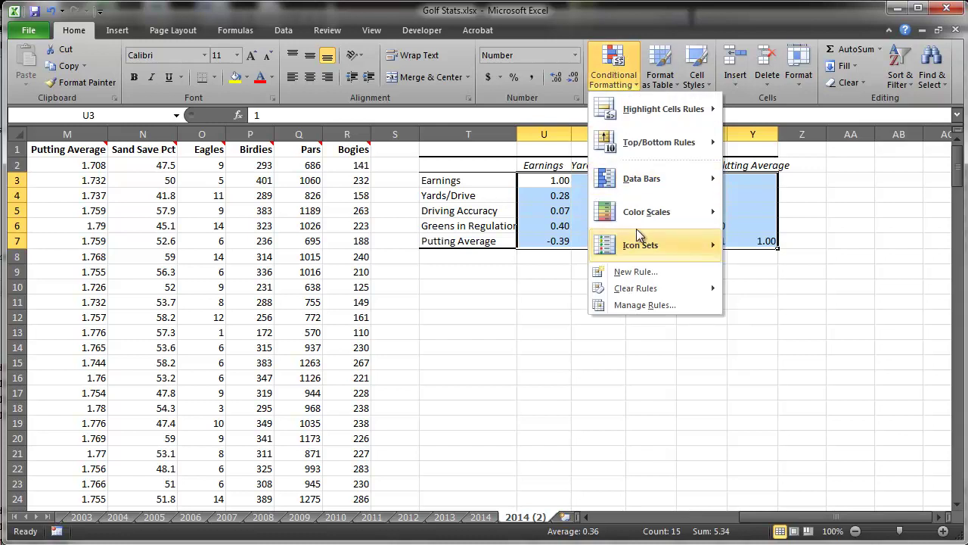
{"action": "mouse_move", "coordinate": [648, 211]}
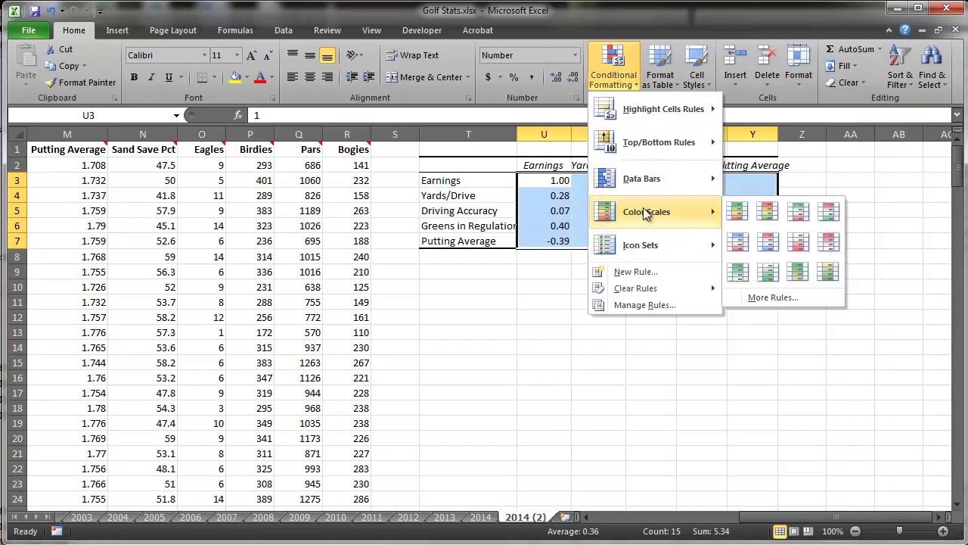
{"action": "left_click", "coordinate": [739, 214]}
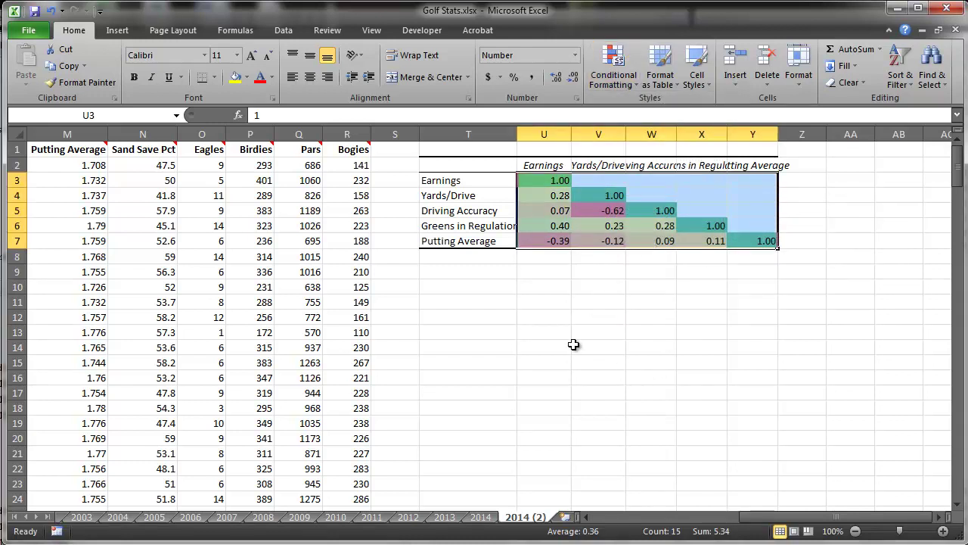
{"action": "left_click", "coordinate": [479, 304]}
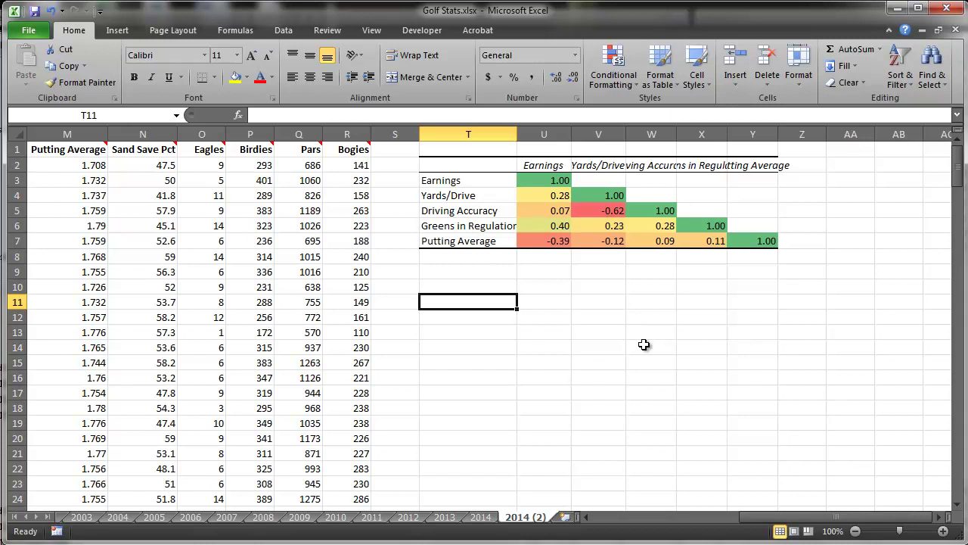
- Inspect the matrix's diagonal values and the correlation between Greens in Regulation and Earnings
{"action": "left_click", "coordinate": [543, 180]}
{"action": "left_click", "coordinate": [598, 195]}
{"action": "left_click", "coordinate": [648, 206]}
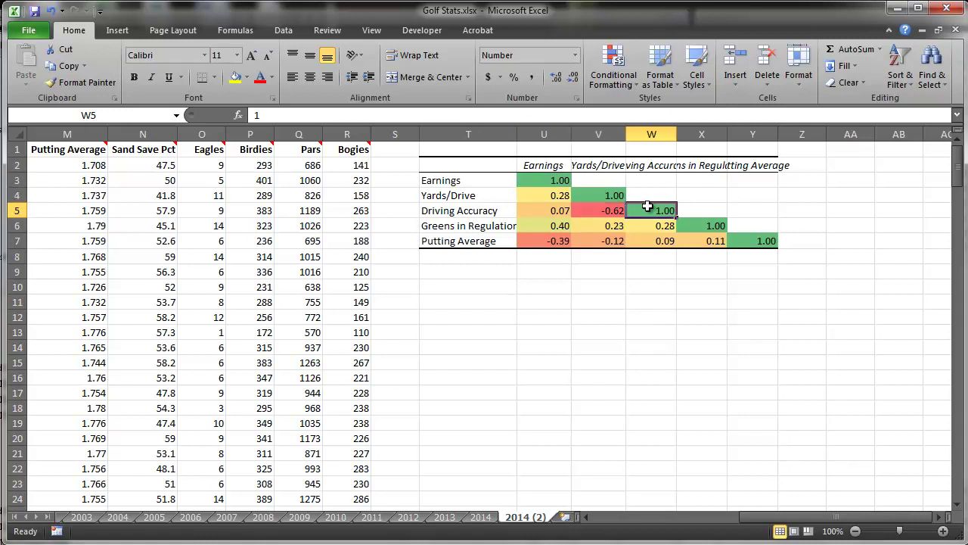
{"action": "left_click", "coordinate": [543, 226]}
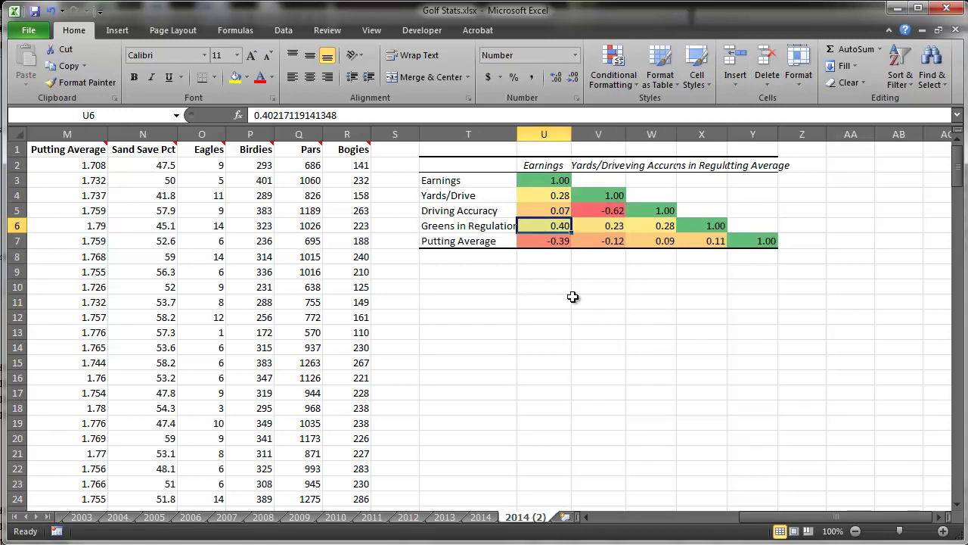
- Clear the five diagonal self-correlation values from the matrix in cells U3, V4, W5, X6 and Y7
{"action": "left_click", "coordinate": [542, 180]}
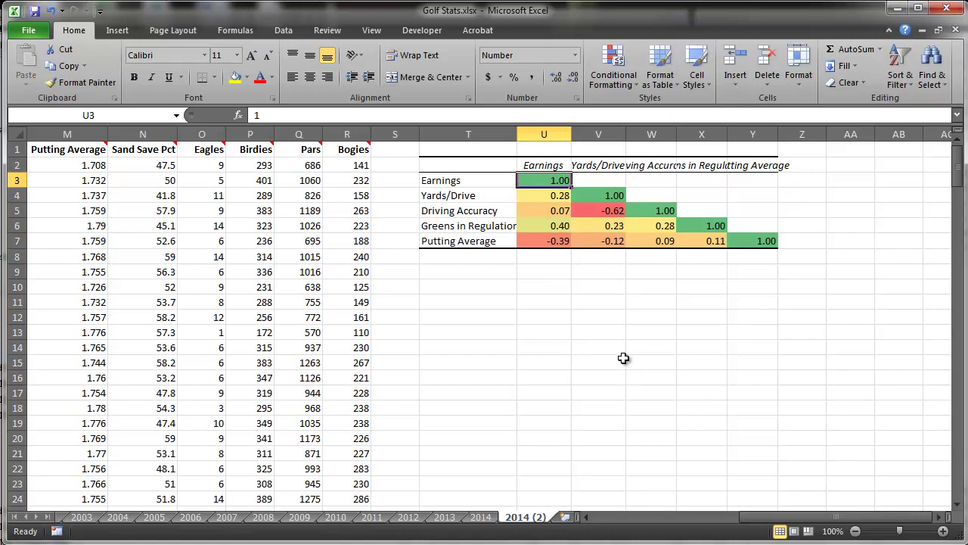
{"action": "key", "text": "Delete"}
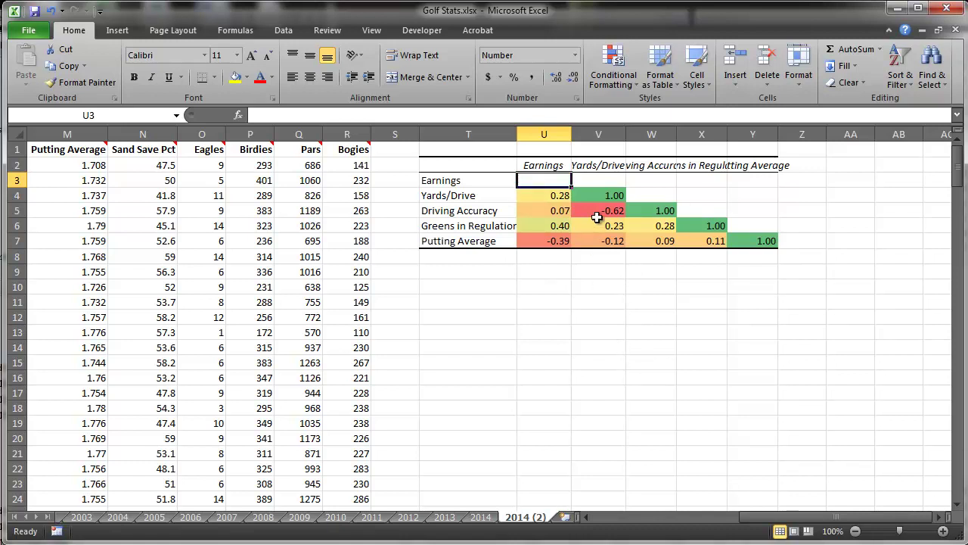
{"action": "left_click", "coordinate": [601, 199]}
{"action": "key", "text": "Delete"}
{"action": "left_click", "coordinate": [642, 209]}
{"action": "key", "text": "Delete"}
{"action": "left_click", "coordinate": [689, 225]}
{"action": "key", "text": "Delete"}
{"action": "left_click", "coordinate": [735, 239]}
{"action": "key", "text": "Delete"}
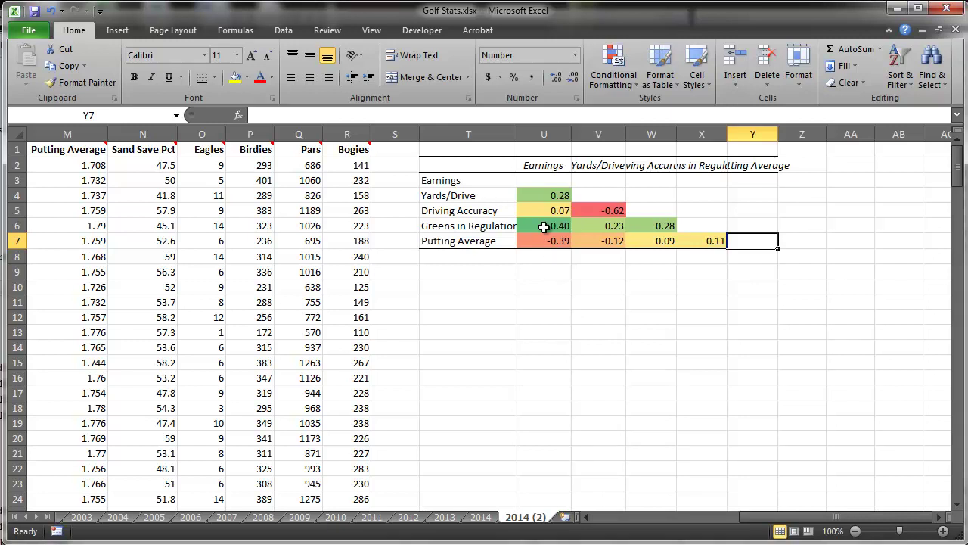
{"action": "left_click", "coordinate": [543, 275]}
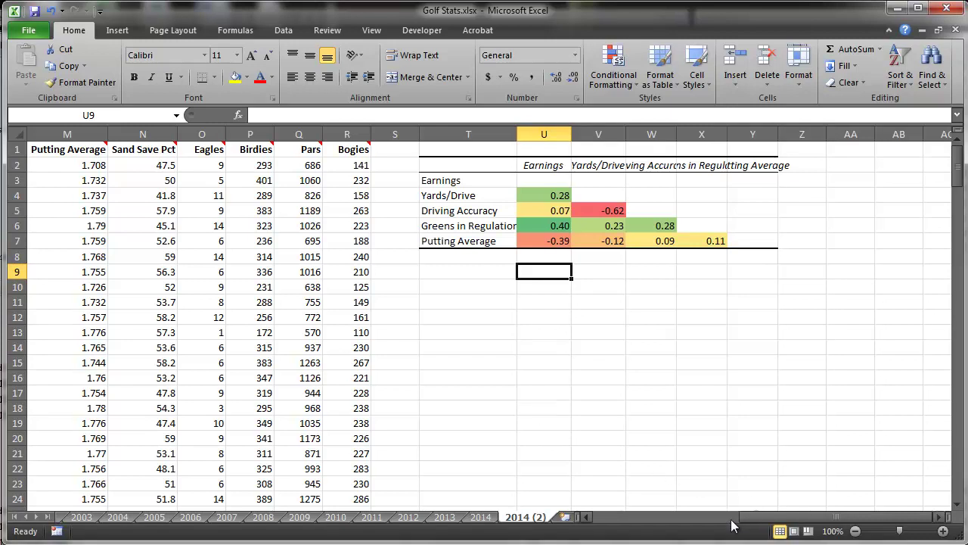
- Select the Driving Accuracy and Greens in Regulation data with headers in K1:L62
{"action": "left_click_drag", "start_coordinate": [758, 519], "coordinate": [724, 519]}
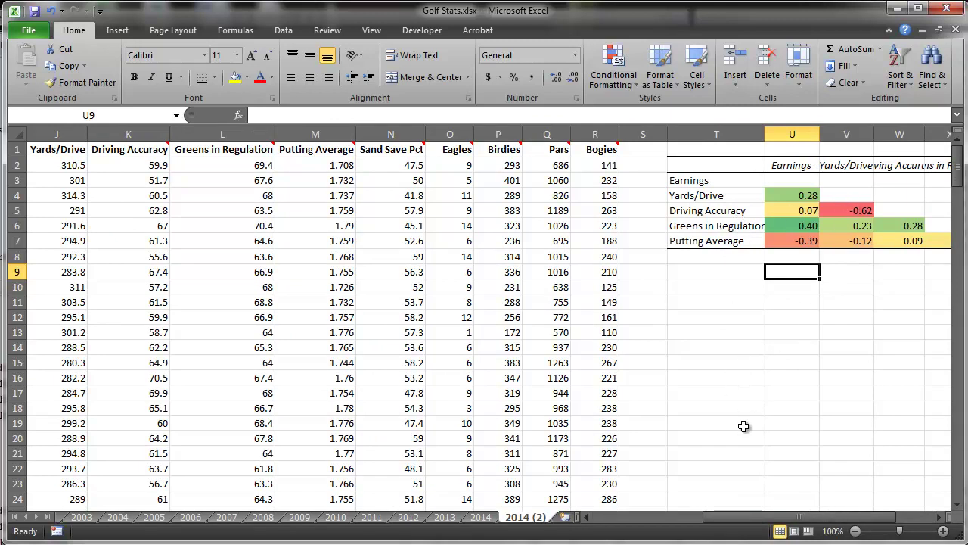
{"action": "left_click", "coordinate": [588, 517]}
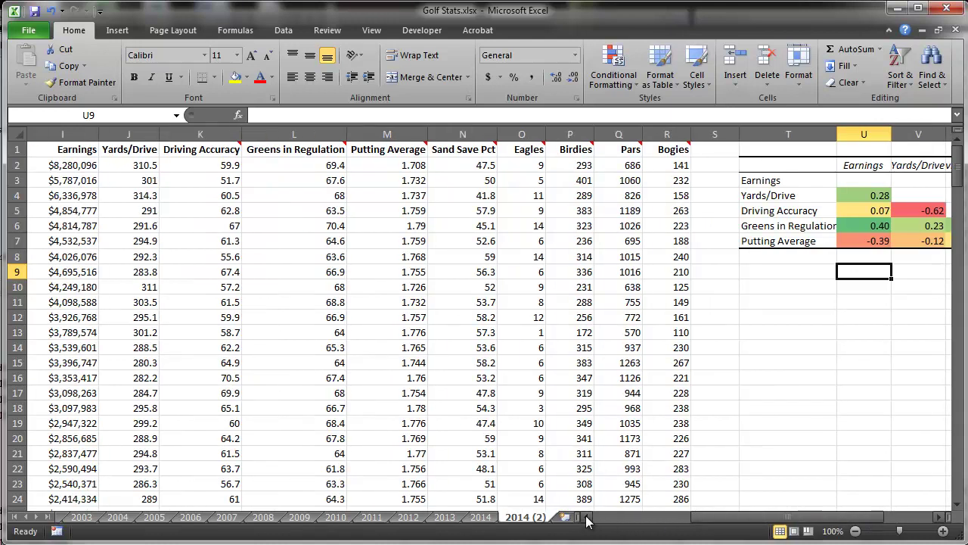
{"action": "left_click", "coordinate": [588, 517]}
{"action": "left_click_drag", "start_coordinate": [230, 149], "coordinate": [337, 272]}
{"action": "left_click", "coordinate": [117, 30]}
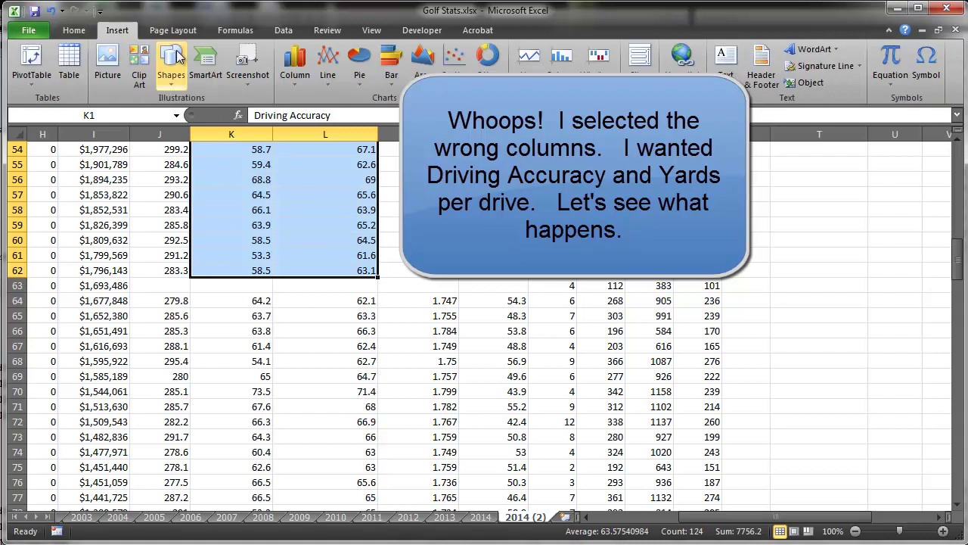
{"action": "left_click", "coordinate": [457, 58]}
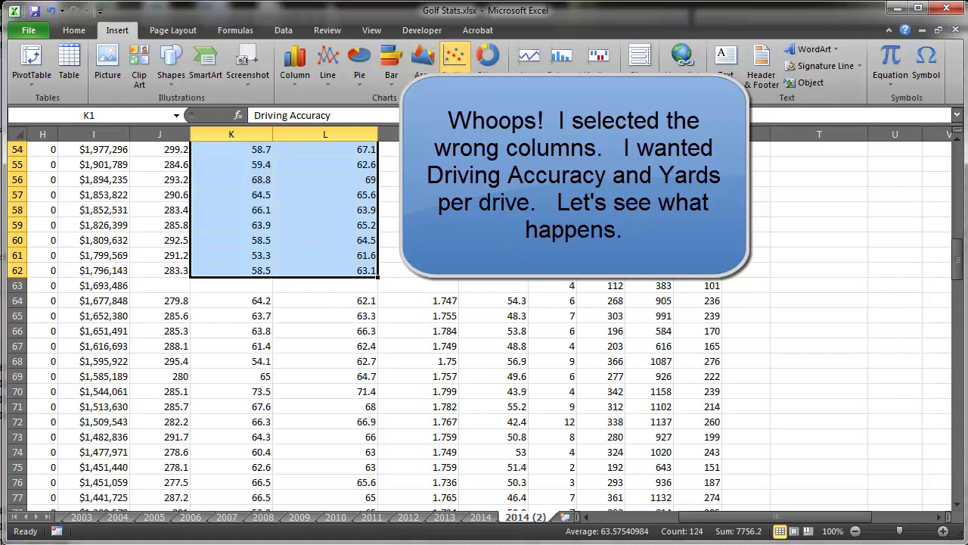
{"action": "left_click", "coordinate": [328, 66]}
{"action": "left_click", "coordinate": [334, 126]}
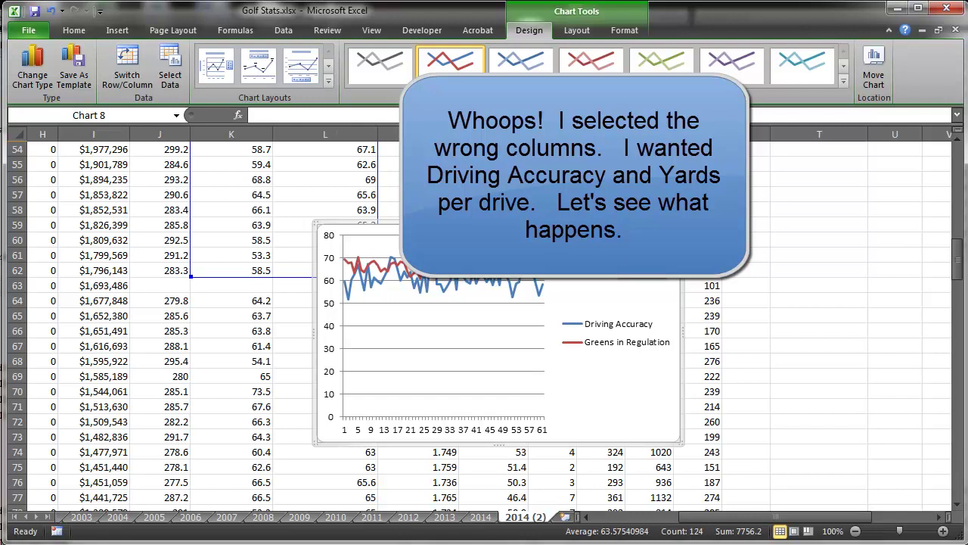
{"action": "key", "text": "Delete"}
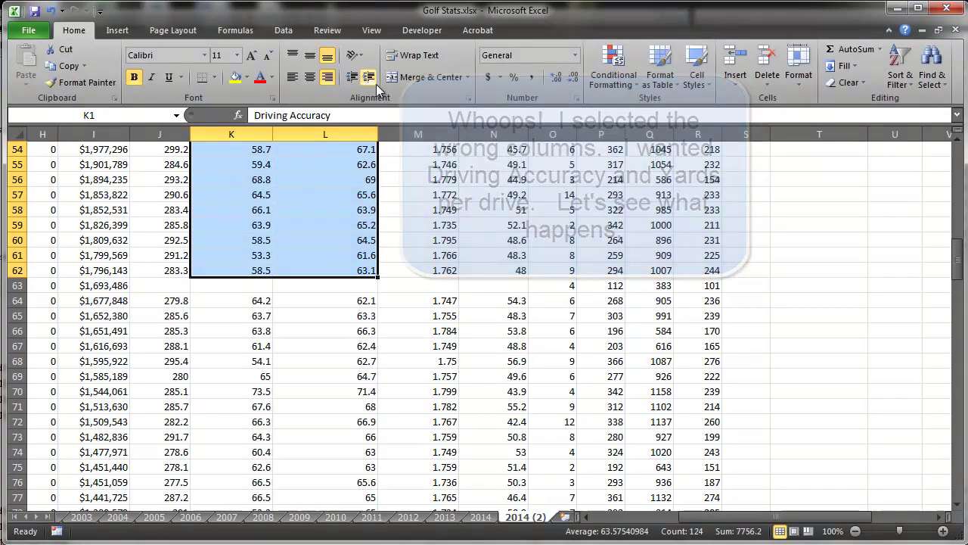
- Insert a markers-only scatter chart of Driving Accuracy and Greens in Regulation, and move it up the sheet to start at cell N3
{"action": "left_click", "coordinate": [119, 30]}
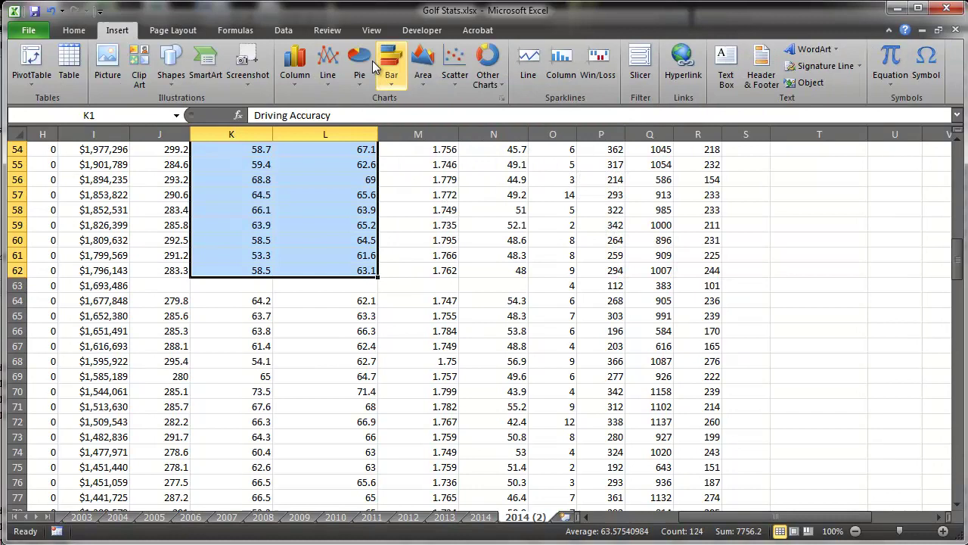
{"action": "left_click", "coordinate": [455, 68]}
{"action": "left_click", "coordinate": [461, 127]}
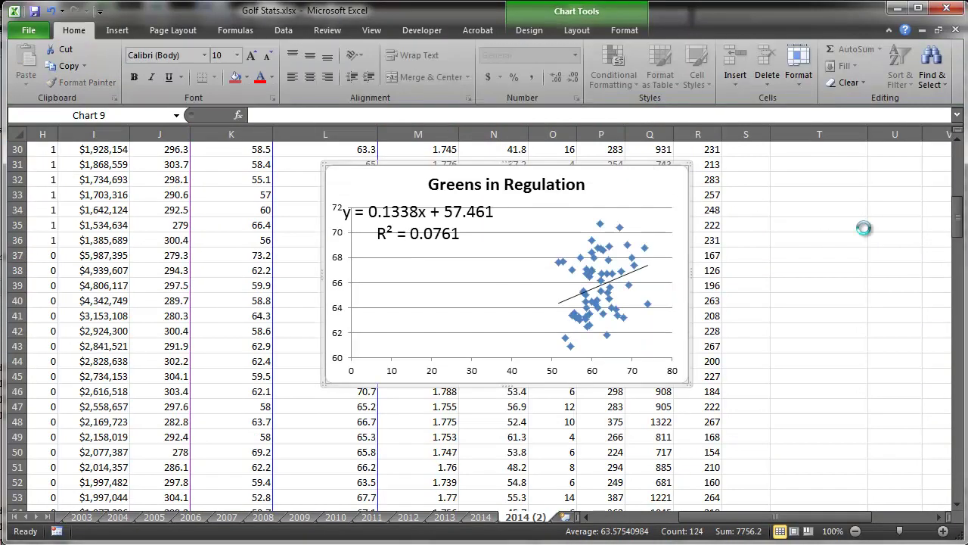
{"action": "key", "text": "Delete"}
{"action": "left_click", "coordinate": [957, 173]}
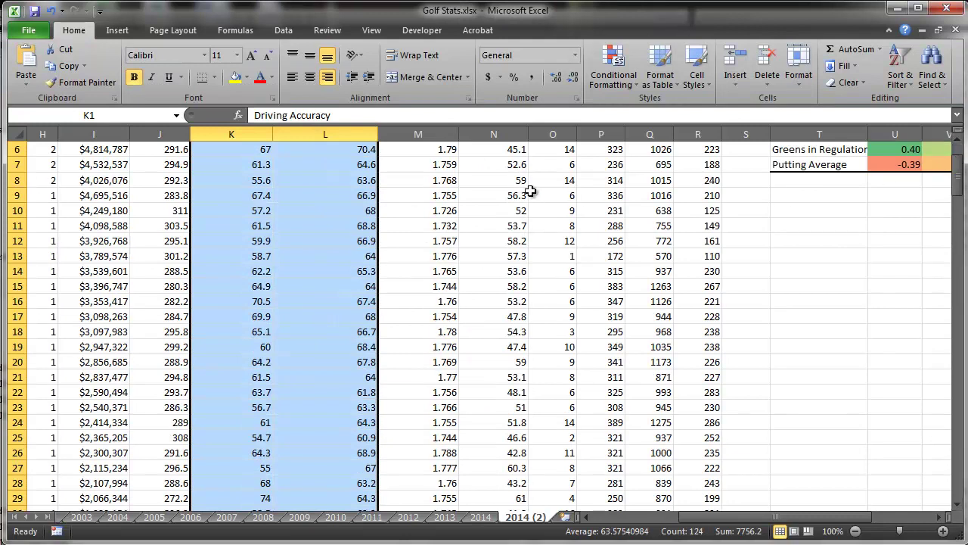
{"action": "left_click", "coordinate": [958, 159]}
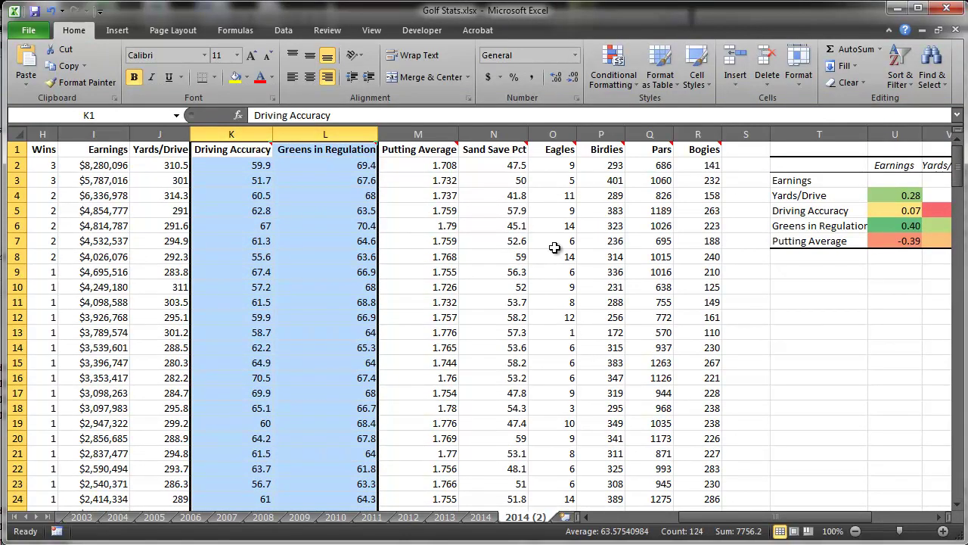
{"action": "left_click", "coordinate": [473, 180]}
{"action": "key", "text": "ctrl+v"}
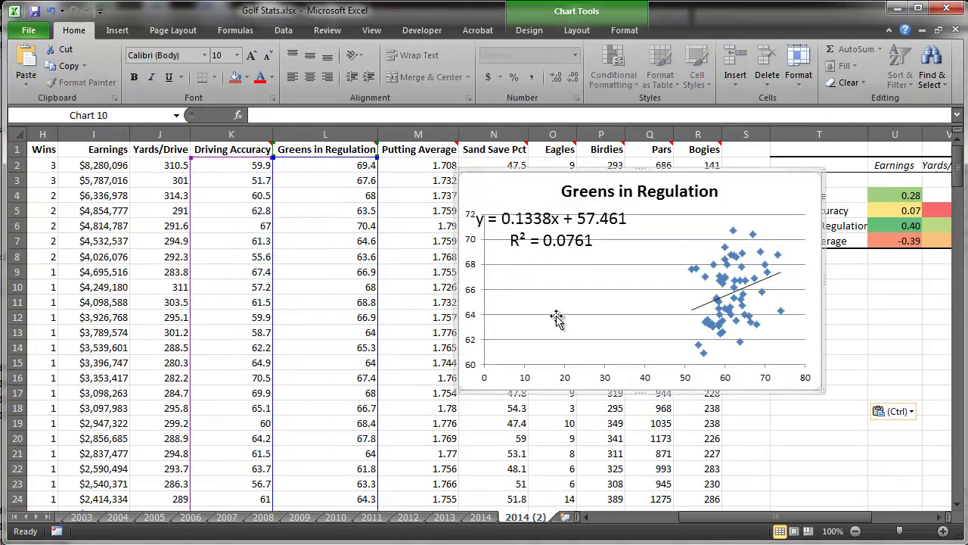
- Insert a markers-only scatter chart of the Yards/Drive and Driving Accuracy data in J1:K62
{"action": "left_click", "coordinate": [431, 289]}
{"action": "left_click_drag", "start_coordinate": [168, 155], "coordinate": [216, 379]}
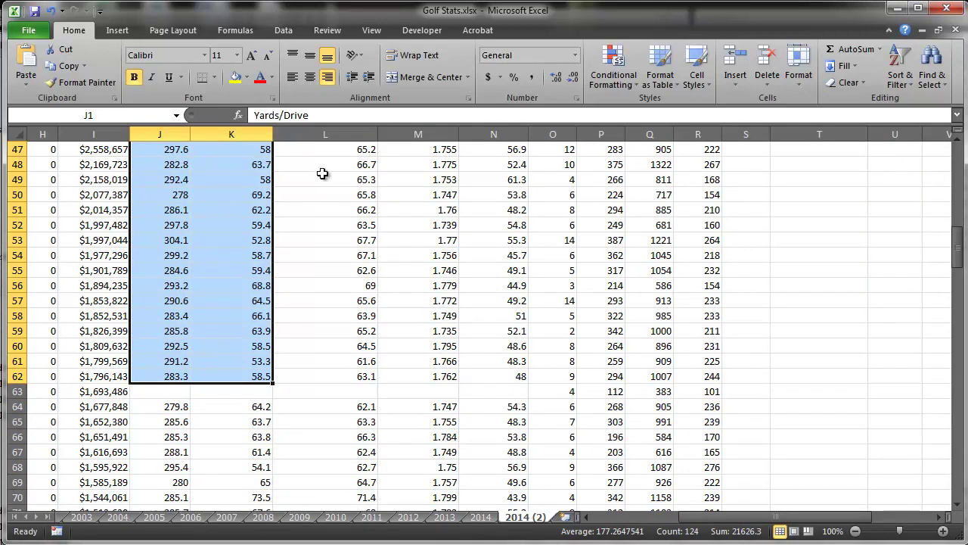
{"action": "left_click", "coordinate": [115, 32]}
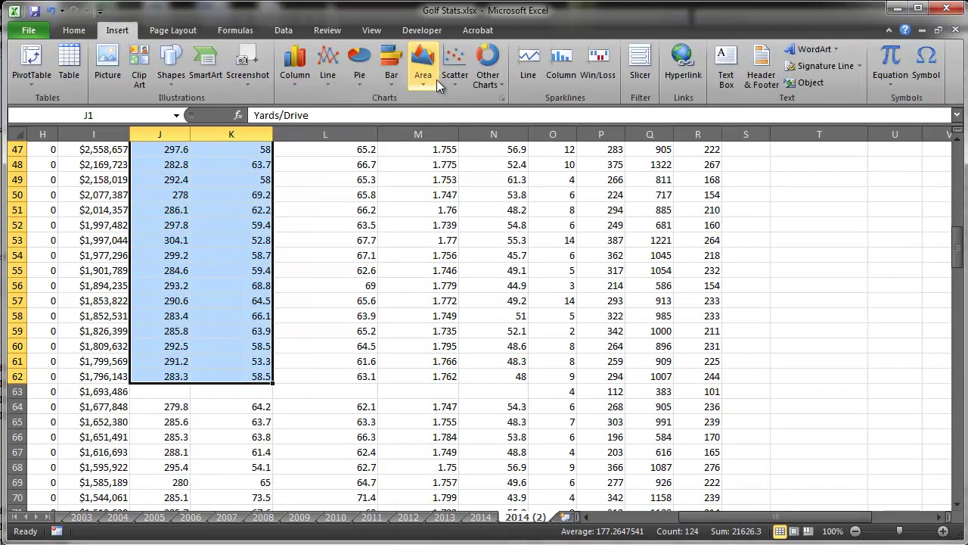
{"action": "left_click", "coordinate": [455, 67]}
{"action": "left_click", "coordinate": [461, 123]}
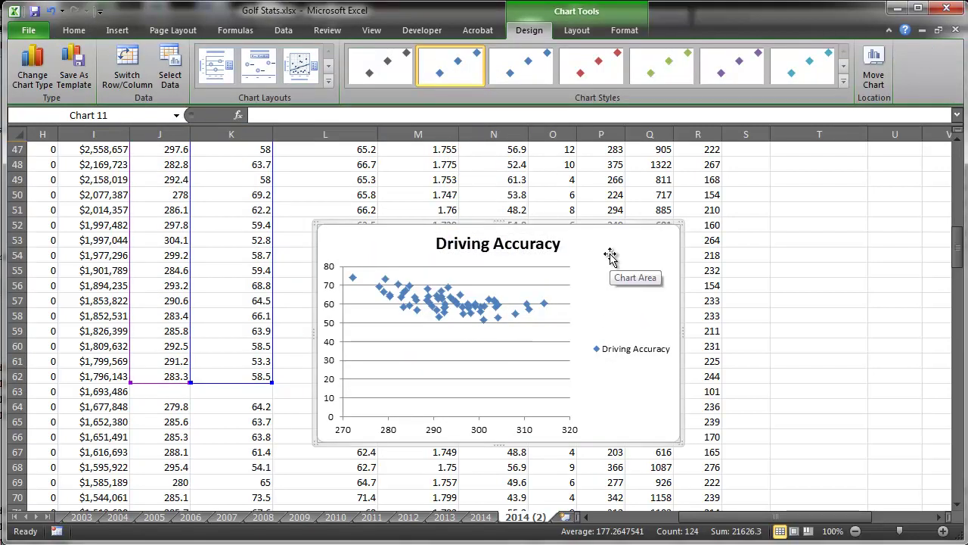
- Move the Driving Accuracy scatter chart up the sheet and place it directly beside the Greens in Regulation chart, on its left side
{"action": "key", "text": "Delete"}
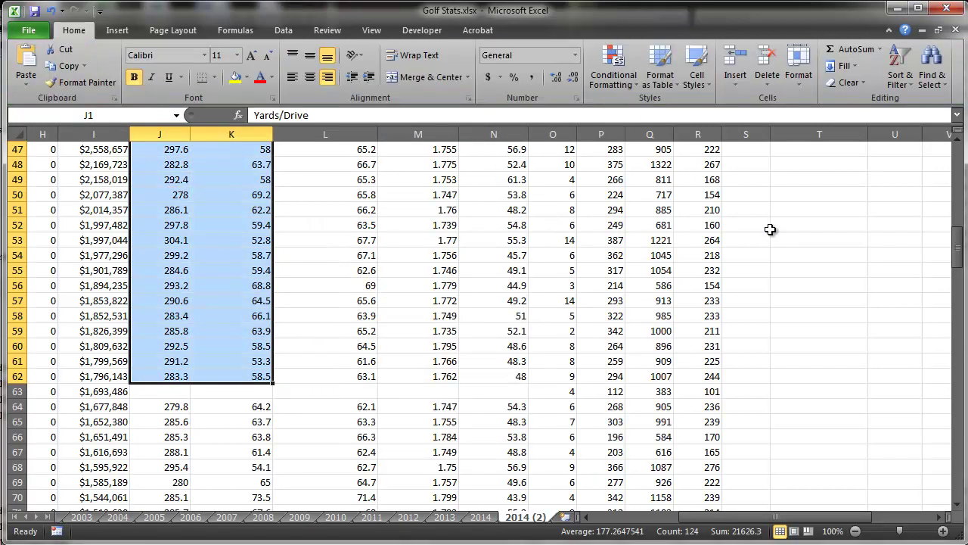
{"action": "left_click", "coordinate": [959, 160]}
{"action": "left_click", "coordinate": [959, 159]}
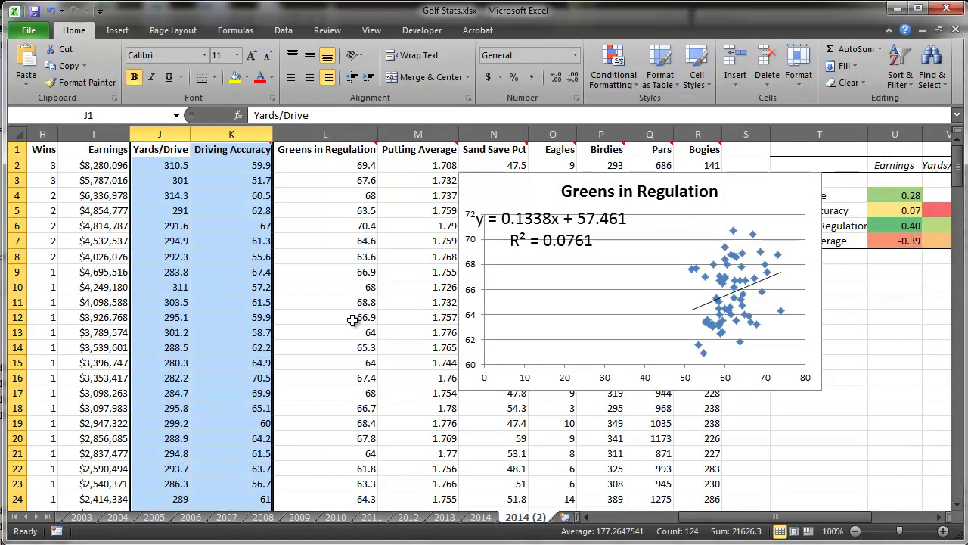
{"action": "left_click", "coordinate": [300, 193]}
{"action": "key", "text": "ctrl+v"}
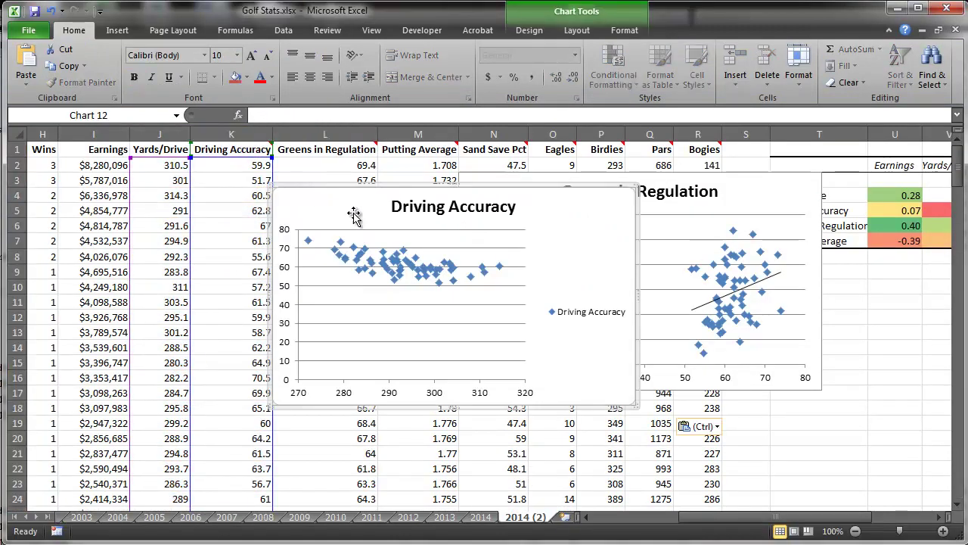
{"action": "left_click_drag", "start_coordinate": [515, 189], "coordinate": [323, 175]}
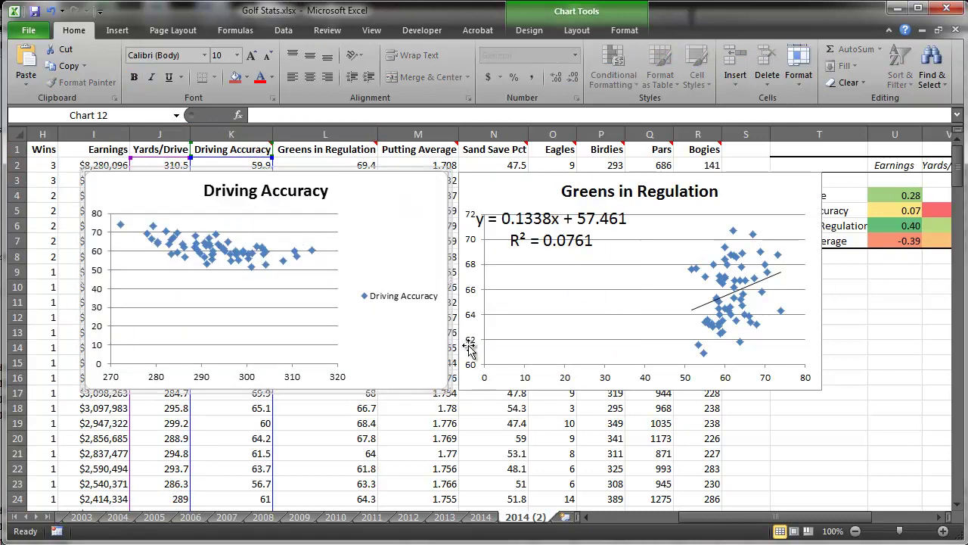
- Add a linear trendline to the Driving Accuracy chart, displaying its equation and R-squared value
{"action": "right_click", "coordinate": [211, 255]}
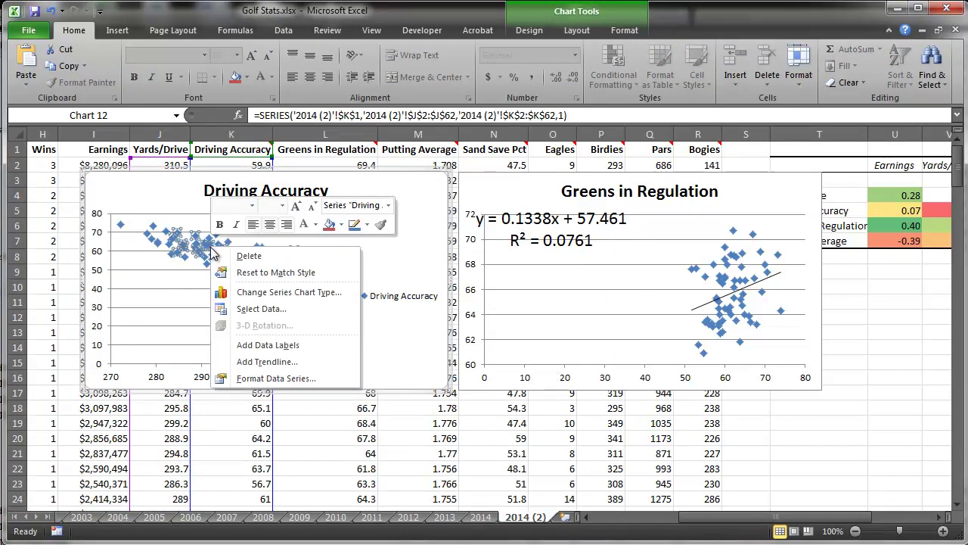
{"action": "left_click", "coordinate": [260, 362]}
{"action": "left_click", "coordinate": [494, 457]}
{"action": "left_click", "coordinate": [494, 470]}
{"action": "left_click", "coordinate": [699, 489]}
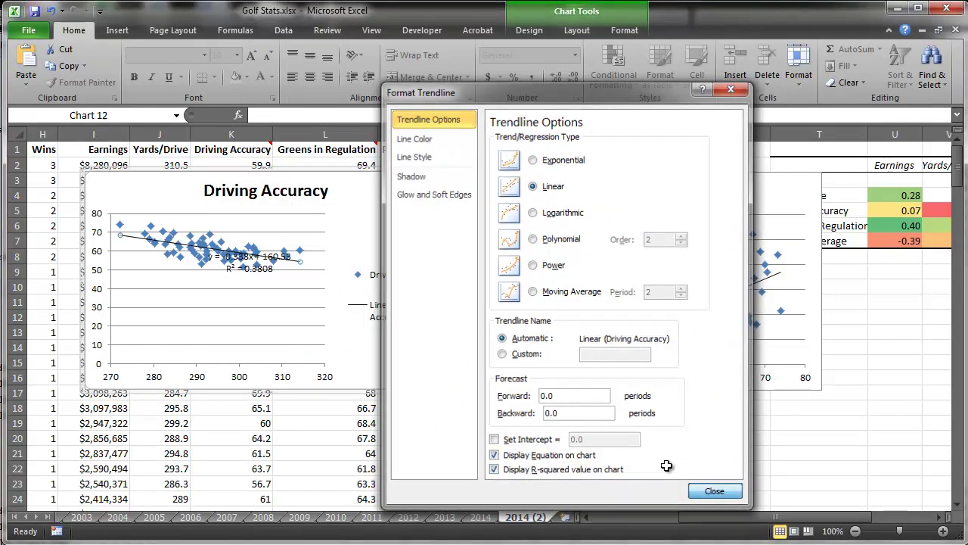
- Place the trendline equation label in the open area above the Driving Accuracy chart's legend and enlarge its font to 16 points
{"action": "left_click_drag", "start_coordinate": [258, 259], "coordinate": [372, 217]}
{"action": "left_click", "coordinate": [252, 57]}
{"action": "left_click", "coordinate": [252, 57]}
{"action": "left_click", "coordinate": [252, 57]}
{"action": "left_click", "coordinate": [252, 57]}
{"action": "left_click", "coordinate": [252, 57]}
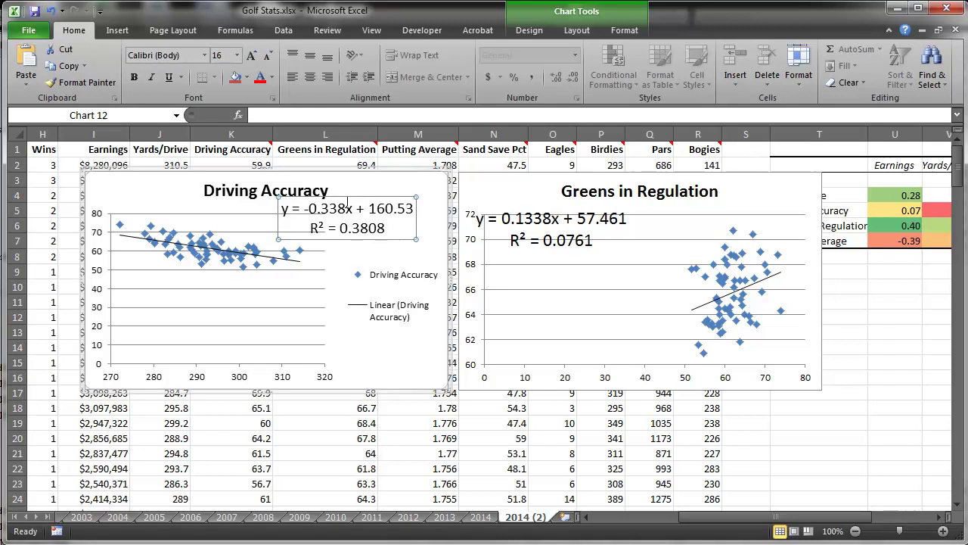
{"action": "left_click_drag", "start_coordinate": [349, 204], "coordinate": [366, 212]}
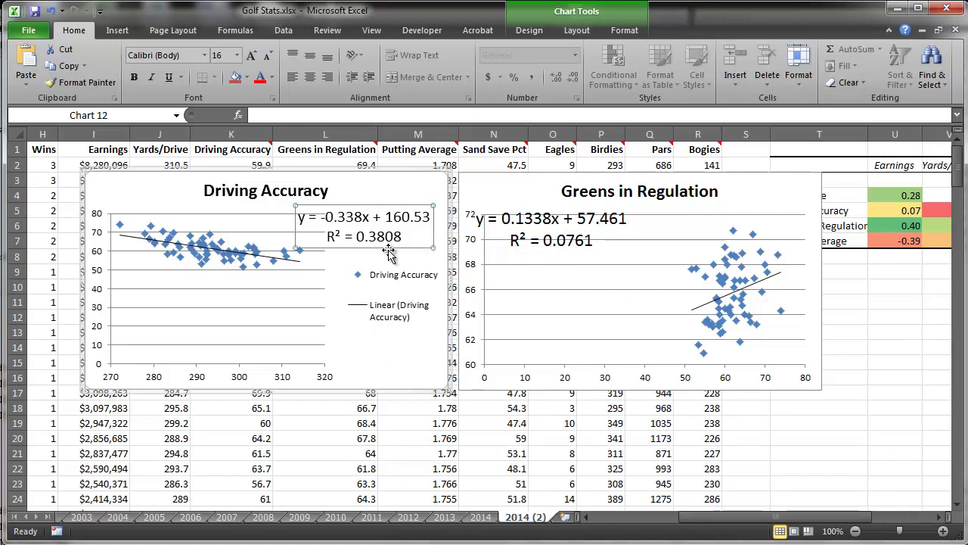
- Enter the formula =V5^2 in cell V10 to square the correlation between Yards/Drive and Driving Accuracy
{"action": "left_click_drag", "start_coordinate": [848, 516], "coordinate": [872, 516]}
{"action": "left_click", "coordinate": [839, 212]}
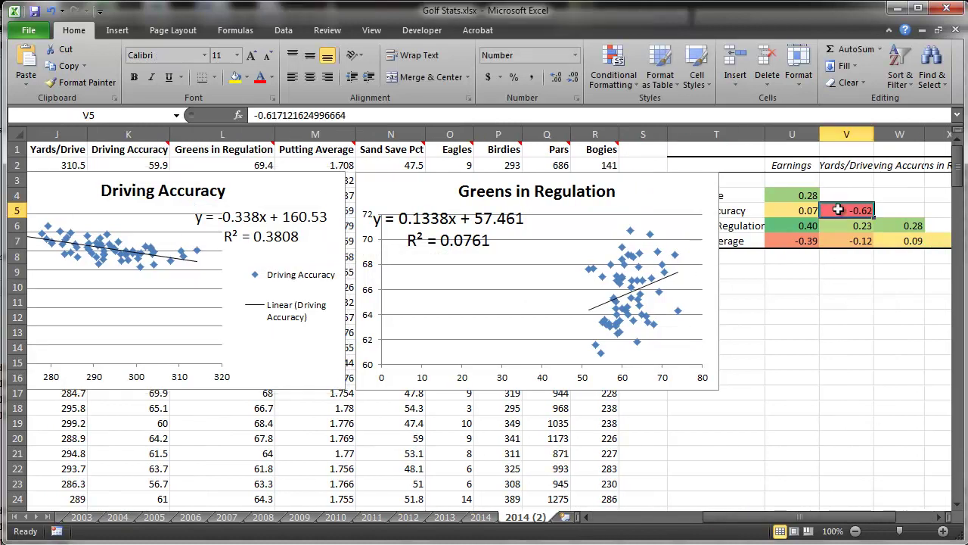
{"action": "left_click", "coordinate": [833, 287]}
{"action": "type", "text": "="}
{"action": "left_click", "coordinate": [842, 211]}
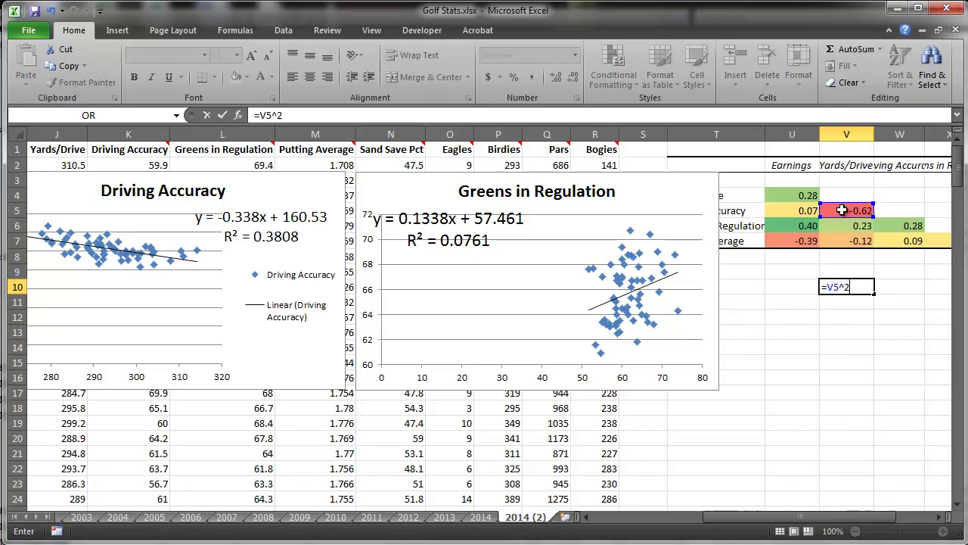
{"action": "key", "text": "Return"}
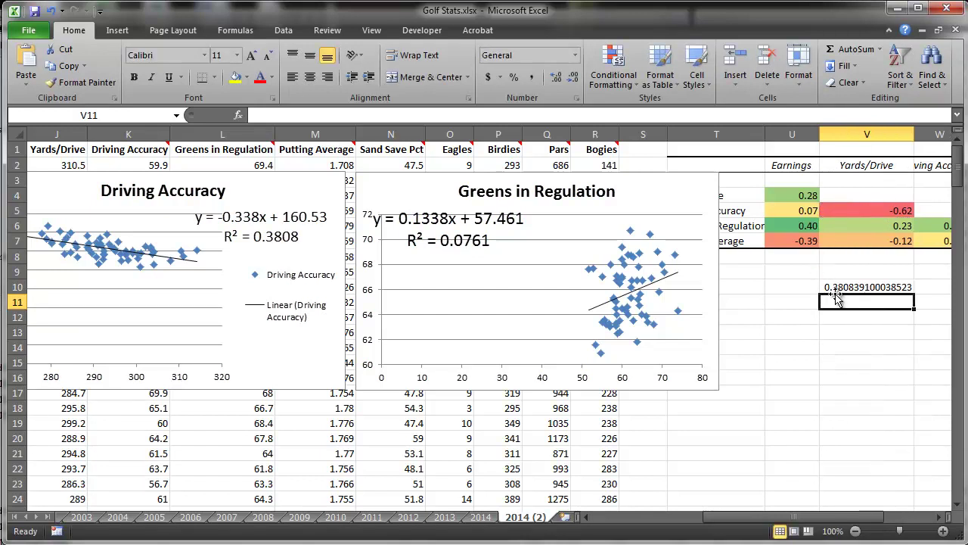